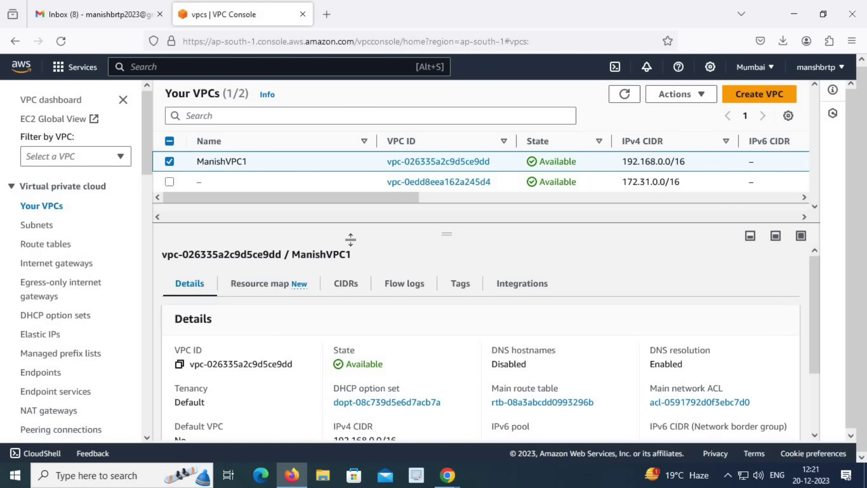
Review the full list of subnets and deselect ManishPubSubnet1
{"action": "left_click", "coordinate": [45, 226]}
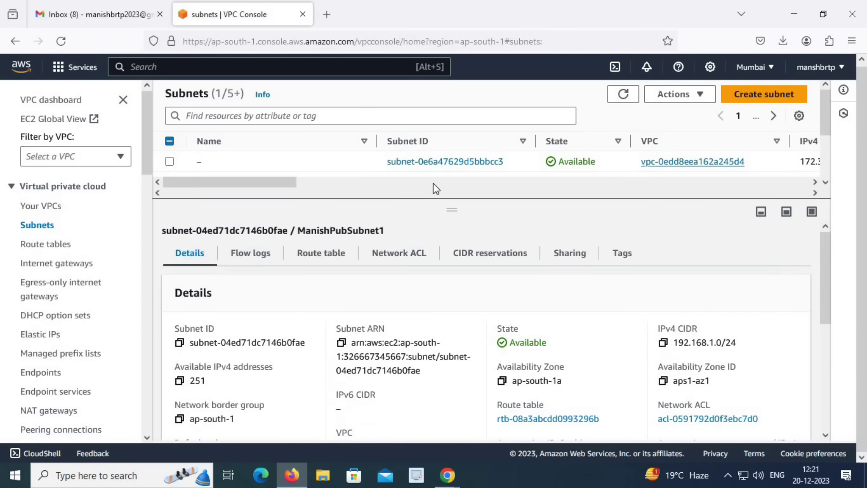
{"action": "left_click_drag", "start_coordinate": [451, 210], "coordinate": [445, 303]}
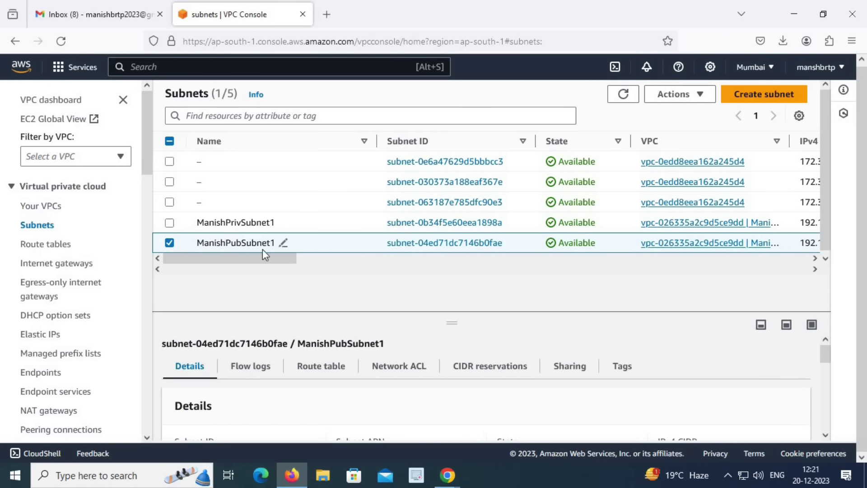
{"action": "left_click", "coordinate": [281, 235]}
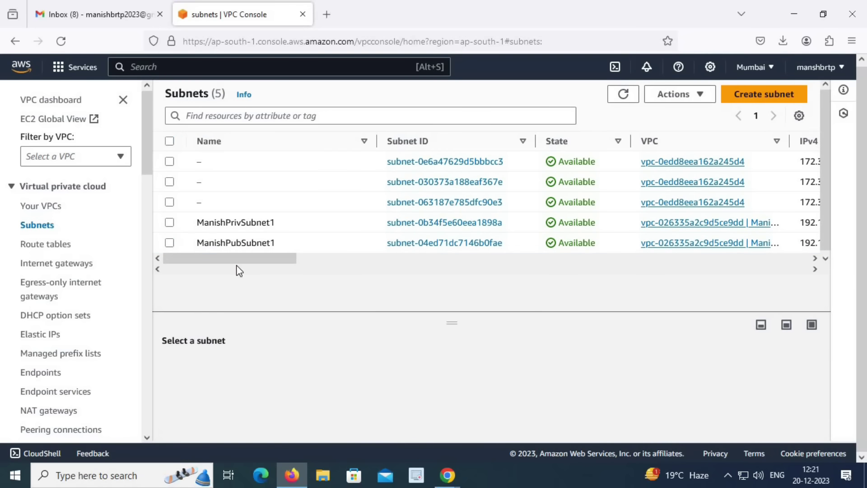
Among the route tables, find the one belonging to ManishVPC1, name it ManishPubRT and show its routes
{"action": "left_click", "coordinate": [46, 248]}
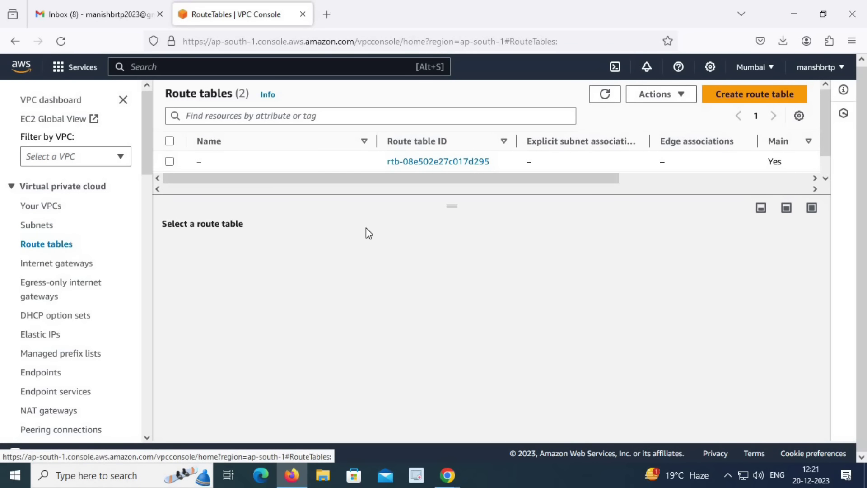
{"action": "left_click_drag", "start_coordinate": [452, 209], "coordinate": [455, 280]}
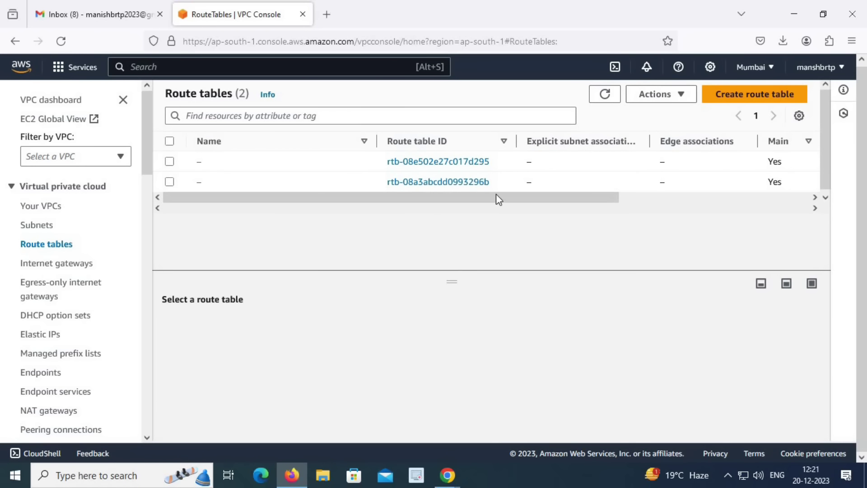
{"action": "left_click_drag", "start_coordinate": [495, 199], "coordinate": [722, 192]}
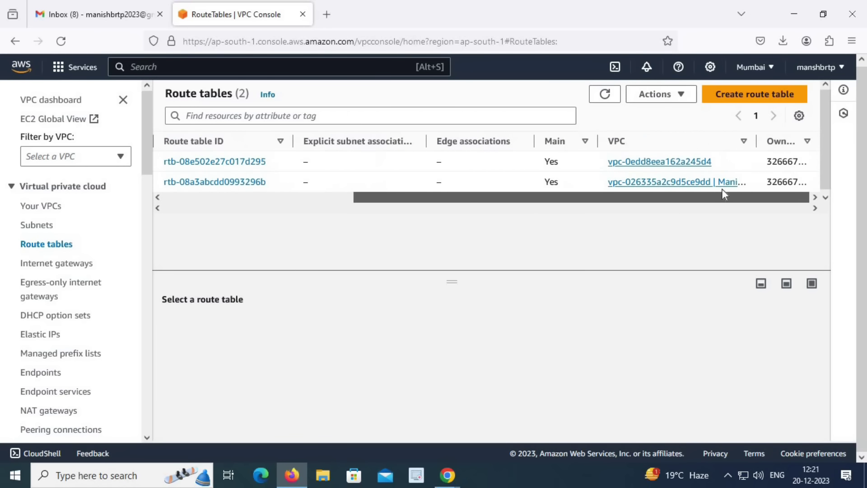
{"action": "left_click_drag", "start_coordinate": [763, 140], "coordinate": [801, 141]}
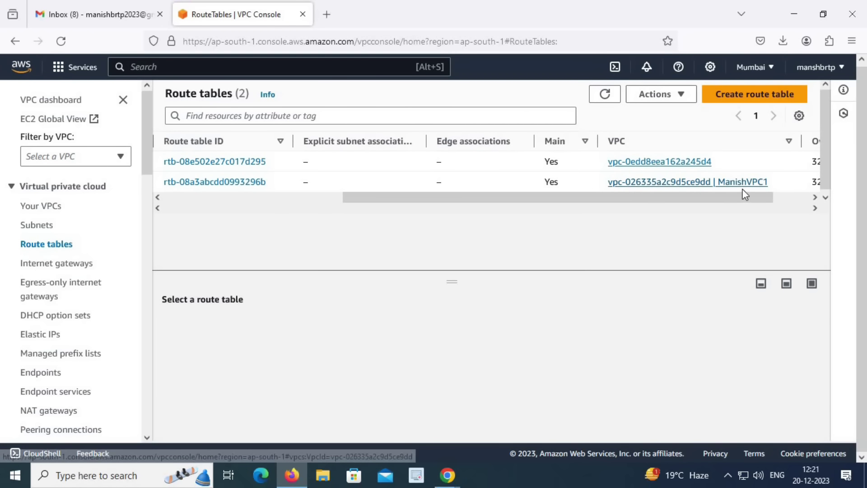
{"action": "left_click_drag", "start_coordinate": [656, 204], "coordinate": [169, 187]}
{"action": "left_click", "coordinate": [170, 182]}
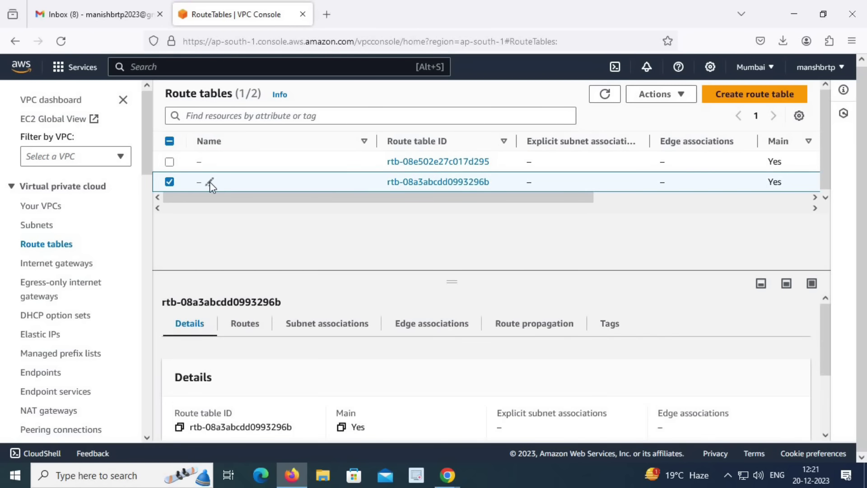
{"action": "left_click", "coordinate": [209, 182]}
{"action": "type", "text": "Man"}
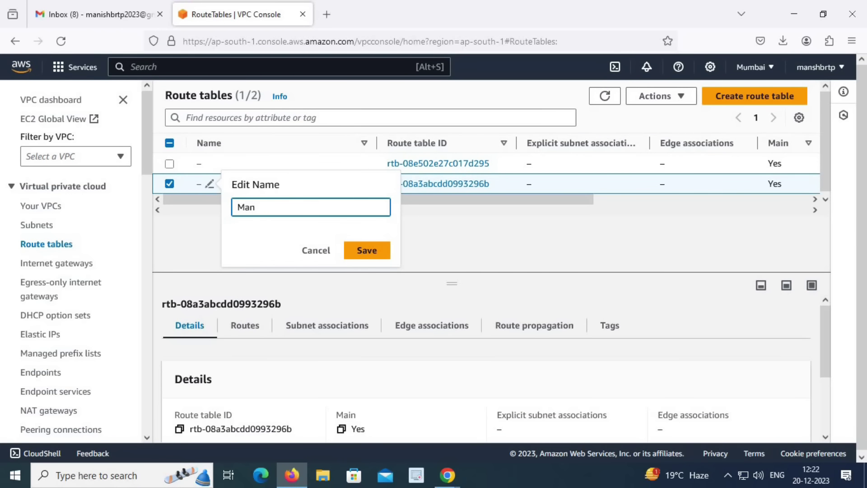
{"action": "type", "text": "ishPubRT"}
{"action": "left_click", "coordinate": [377, 252]}
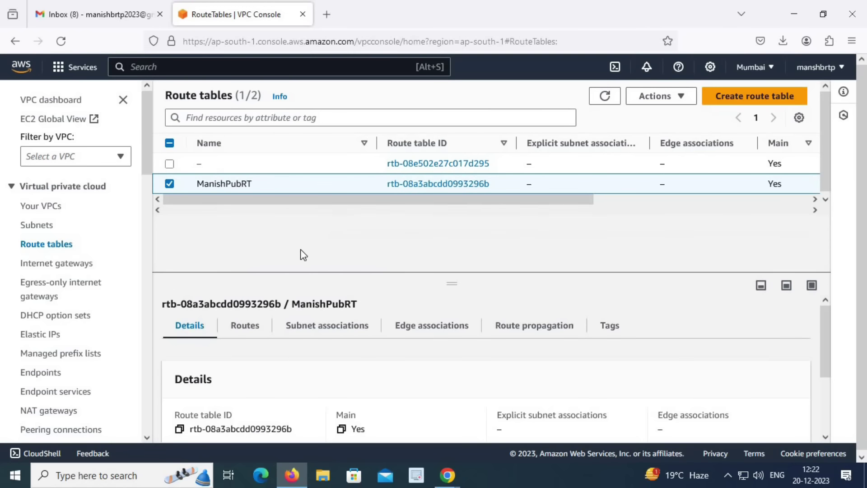
{"action": "left_click", "coordinate": [246, 333]}
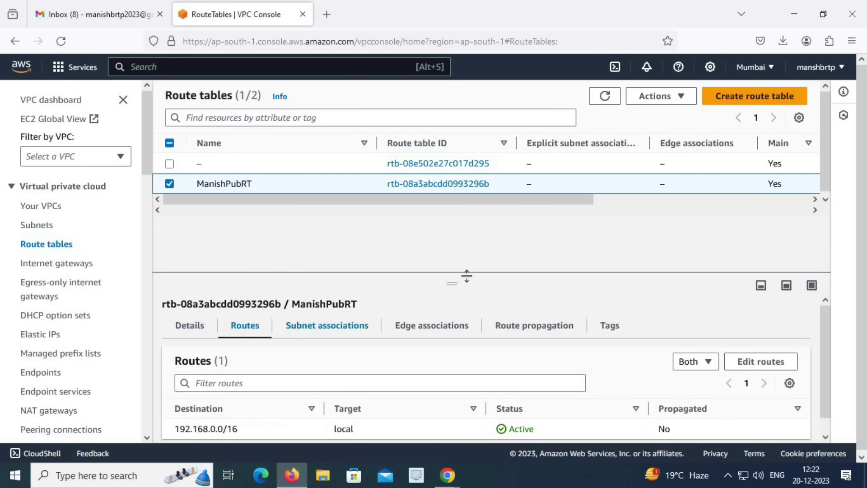
{"action": "left_click_drag", "start_coordinate": [453, 283], "coordinate": [388, 208]}
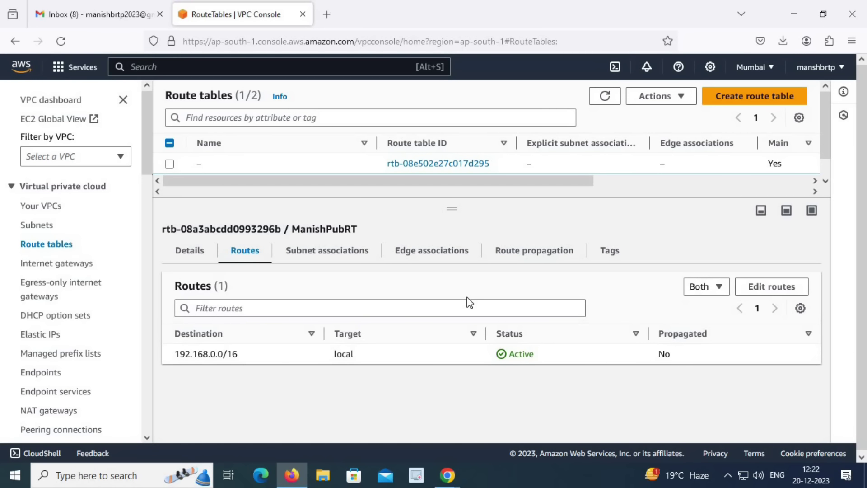
Create an internet gateway with the name tag ManishIG
{"action": "left_click", "coordinate": [66, 267]}
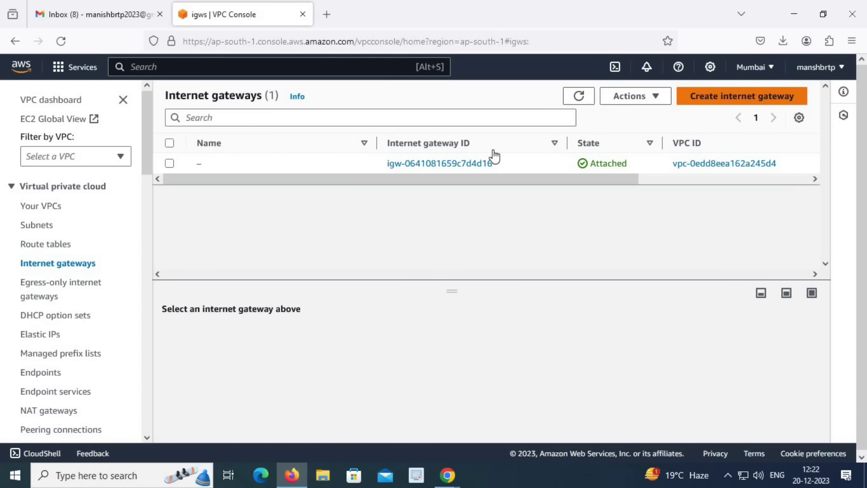
{"action": "left_click_drag", "start_coordinate": [451, 183], "coordinate": [366, 188]}
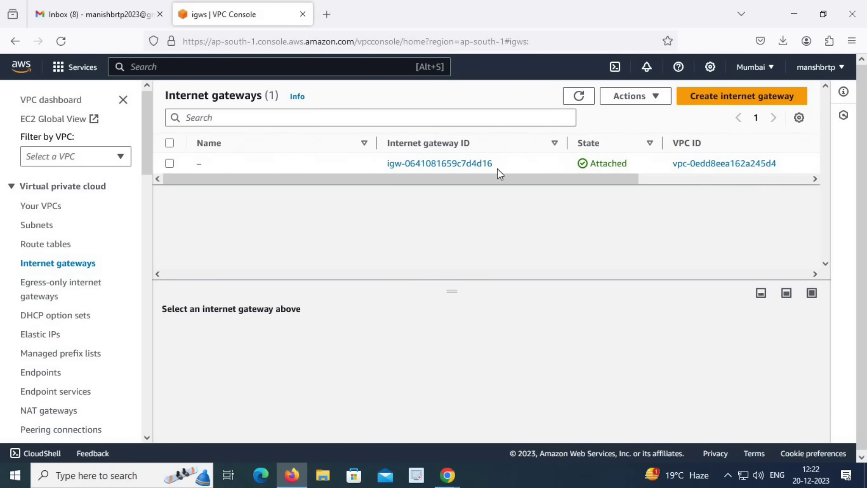
{"action": "left_click", "coordinate": [742, 101]}
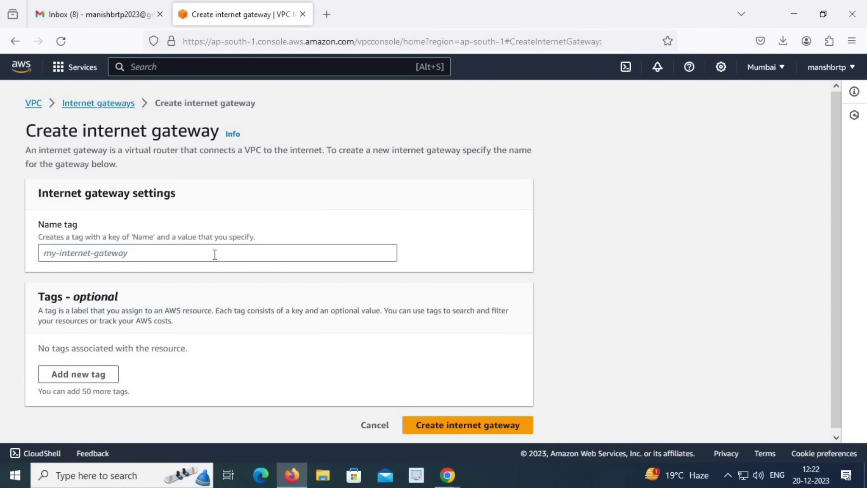
{"action": "left_click", "coordinate": [214, 254]}
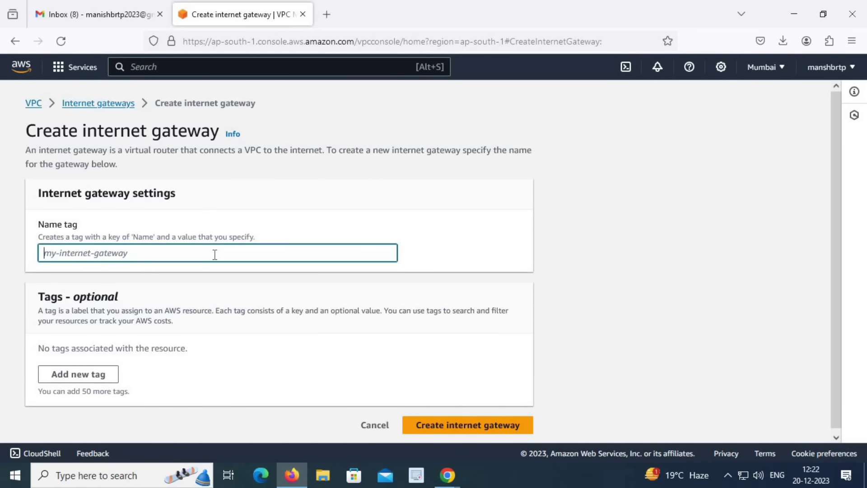
{"action": "type", "text": "ManishIG"}
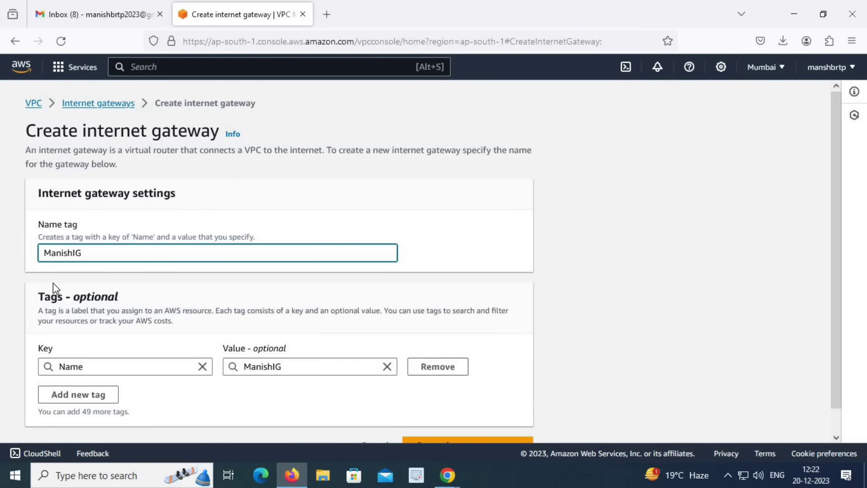
{"action": "scroll", "coordinate": [281, 286], "scroll_direction": "down", "scroll_amount": 2}
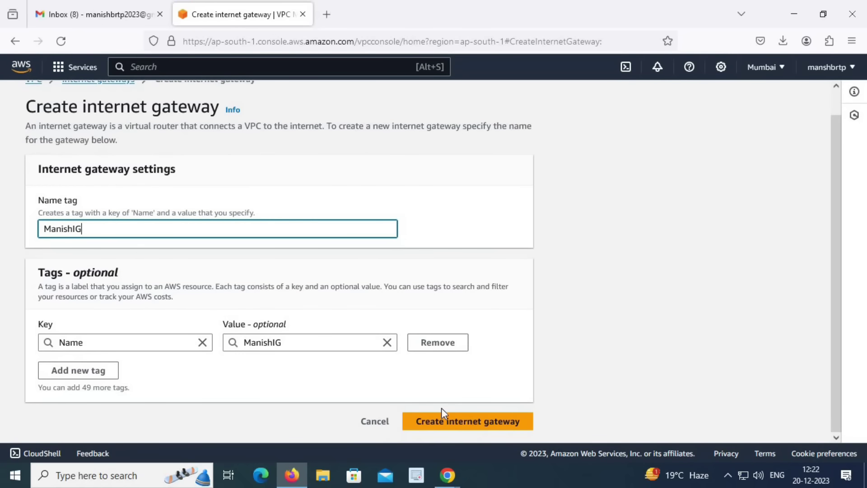
{"action": "left_click", "coordinate": [472, 429]}
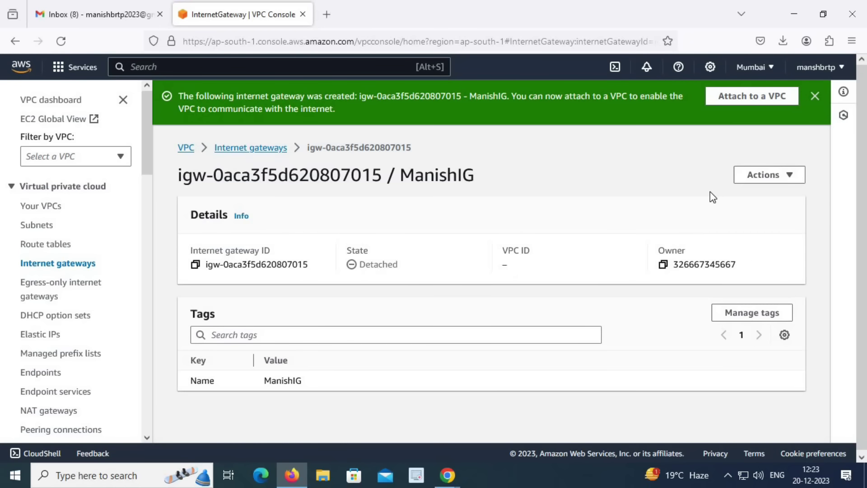
Attach the ManishIG internet gateway to ManishVPC1
{"action": "left_click", "coordinate": [762, 96]}
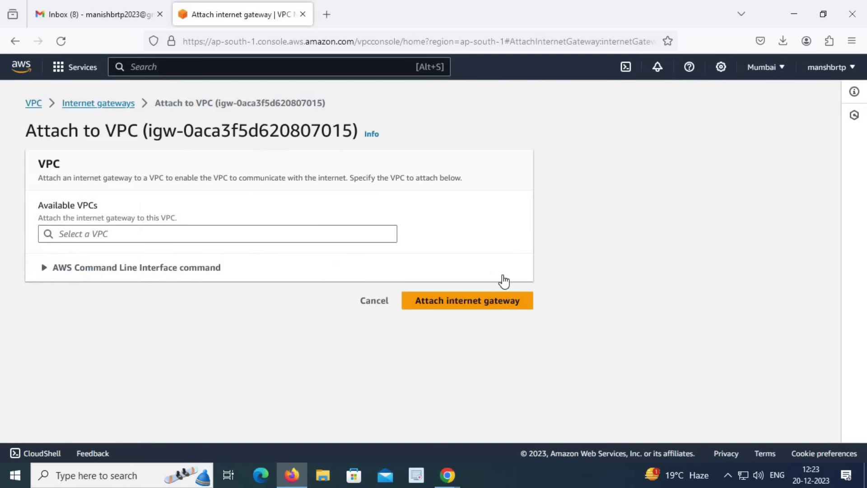
{"action": "left_click", "coordinate": [194, 234]}
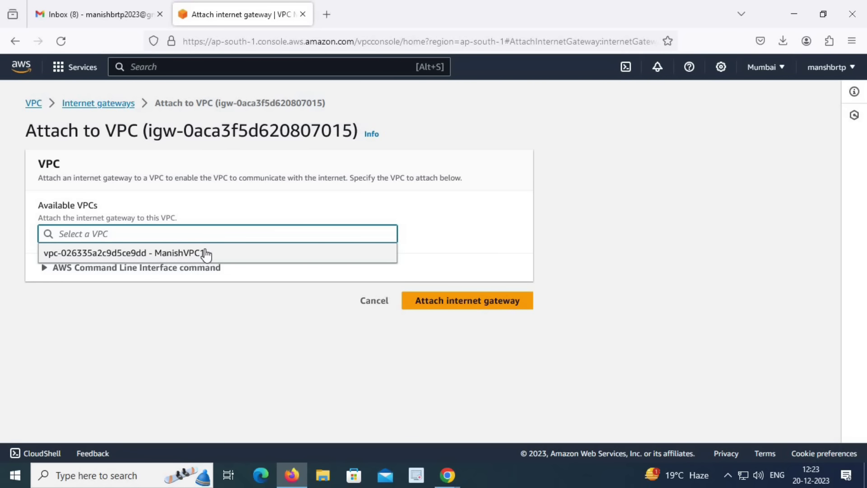
{"action": "left_click", "coordinate": [204, 252]}
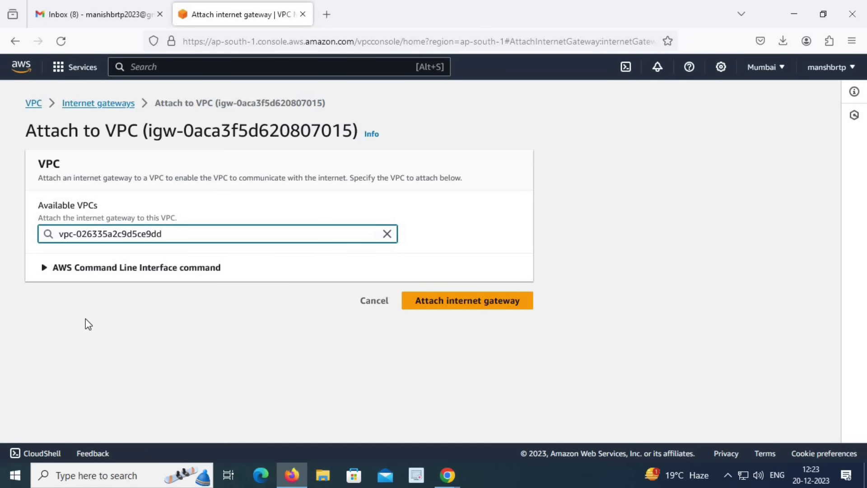
{"action": "left_click", "coordinate": [487, 309]}
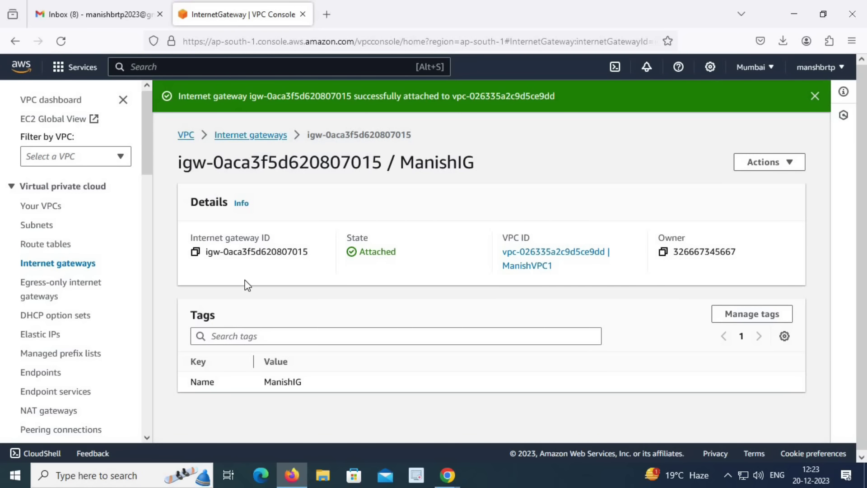
Return to the route tables and show the routes of ManishPubRT
{"action": "left_click", "coordinate": [60, 248]}
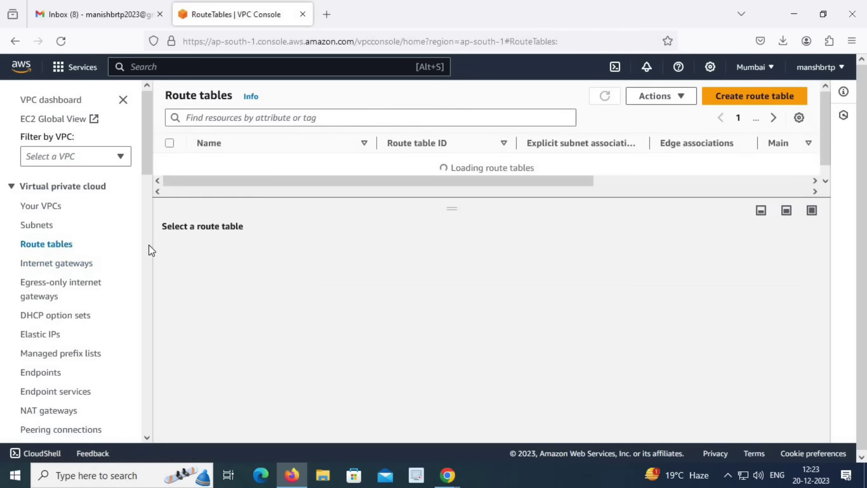
{"action": "left_click", "coordinate": [758, 102]}
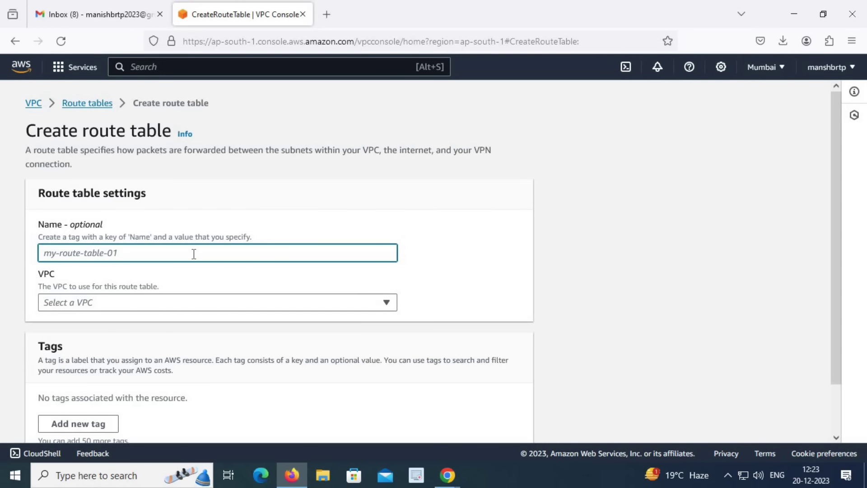
{"action": "left_click", "coordinate": [96, 105]}
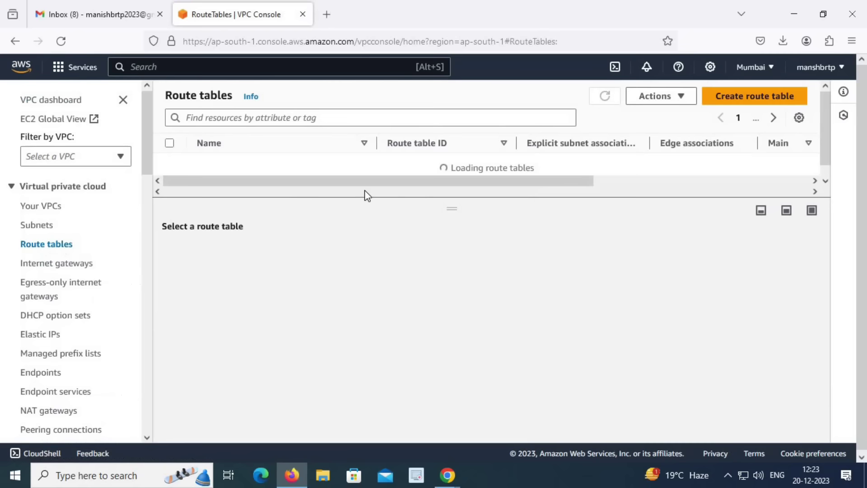
{"action": "left_click_drag", "start_coordinate": [456, 209], "coordinate": [449, 295]}
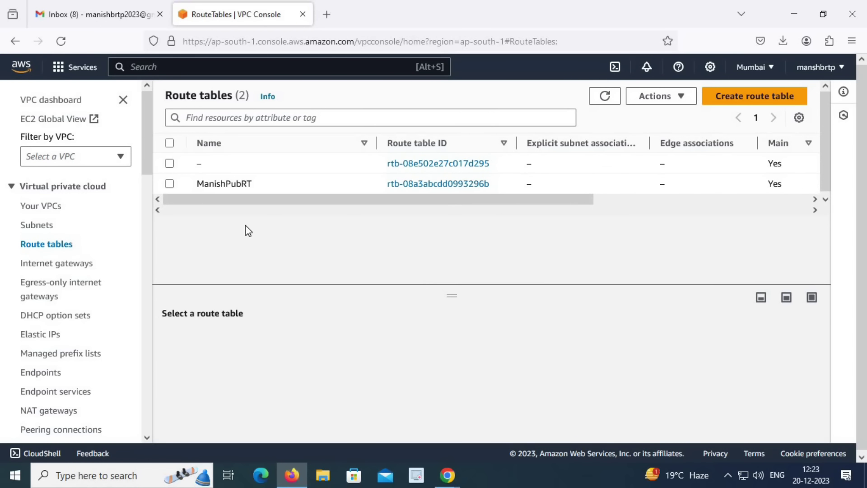
{"action": "left_click", "coordinate": [169, 183]}
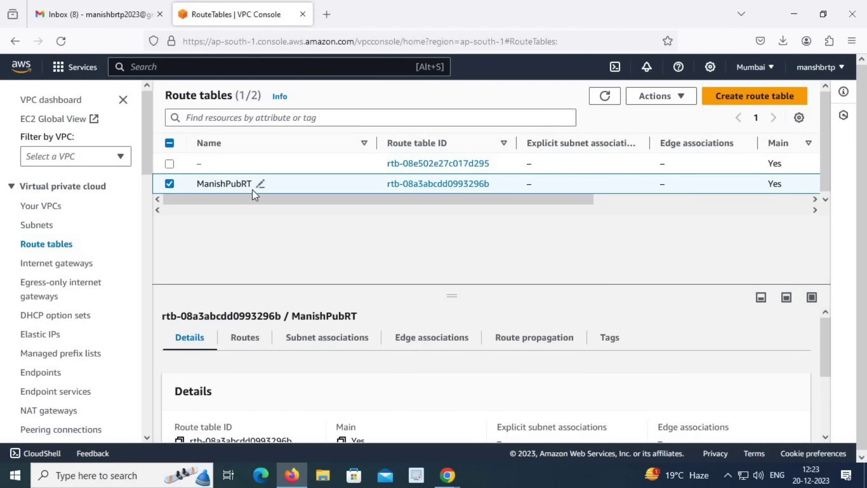
{"action": "left_click", "coordinate": [246, 338]}
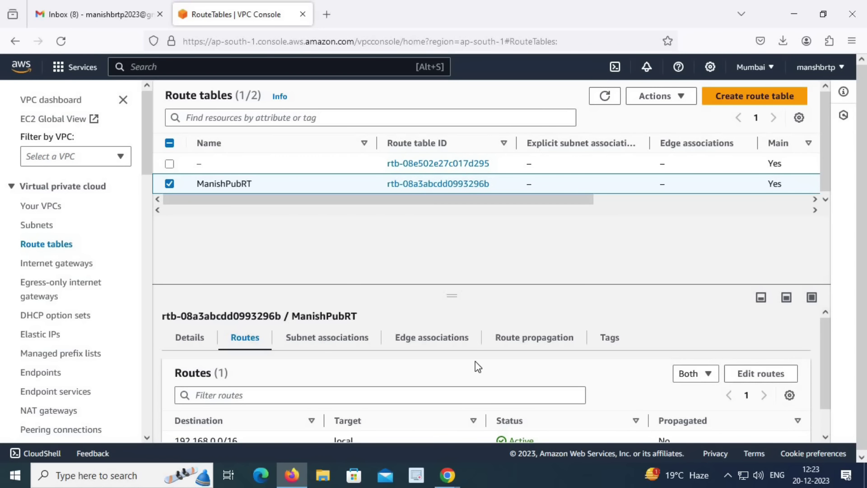
Add a route to ManishPubRT with destination 0.0.0.0/0 and the ManishIG internet gateway as target, and save it
{"action": "left_click", "coordinate": [770, 378]}
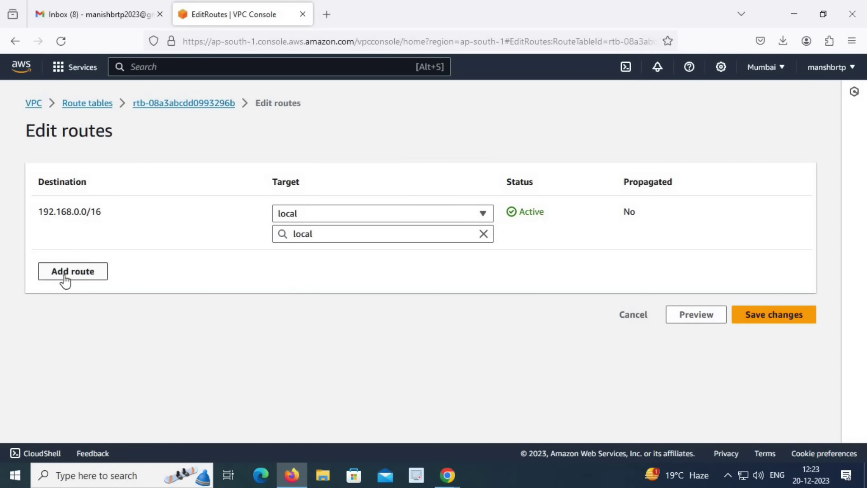
{"action": "left_click", "coordinate": [65, 273]}
{"action": "left_click", "coordinate": [73, 267]}
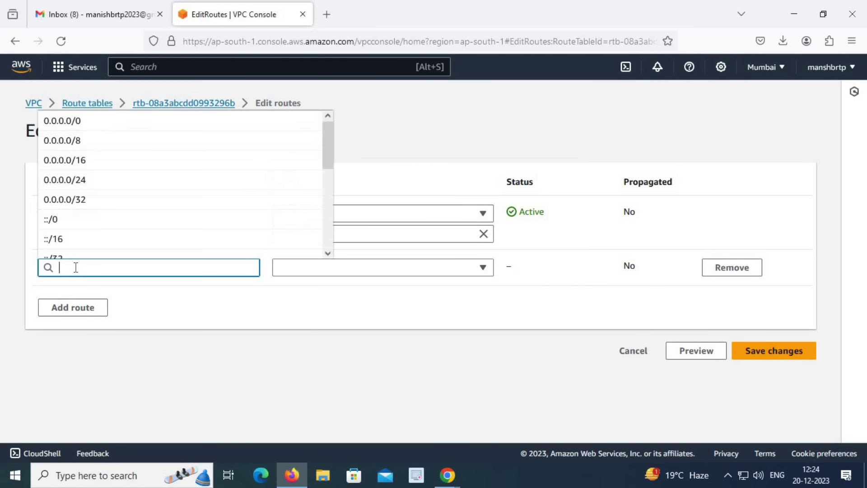
{"action": "type", "text": "0.0.0"}
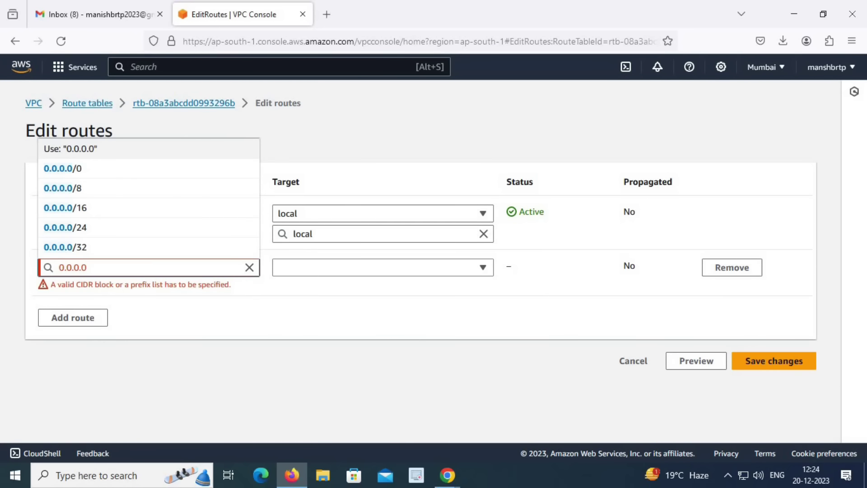
{"action": "type", "text": "/0"}
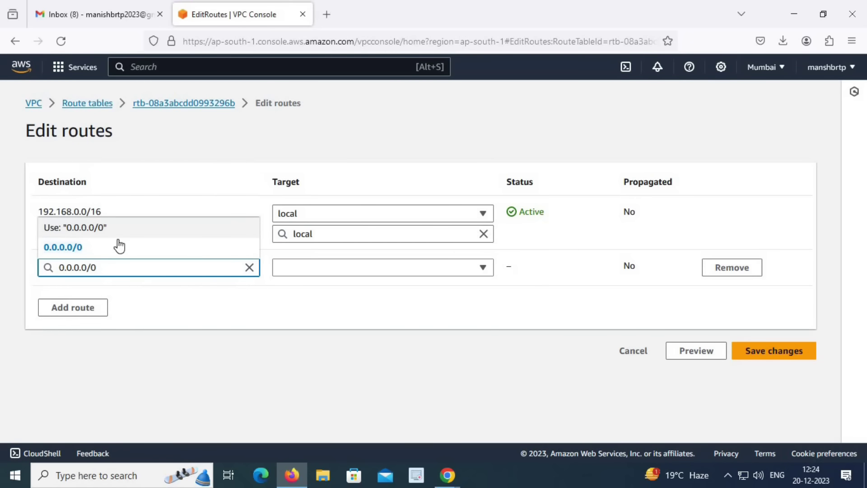
{"action": "left_click", "coordinate": [98, 230]}
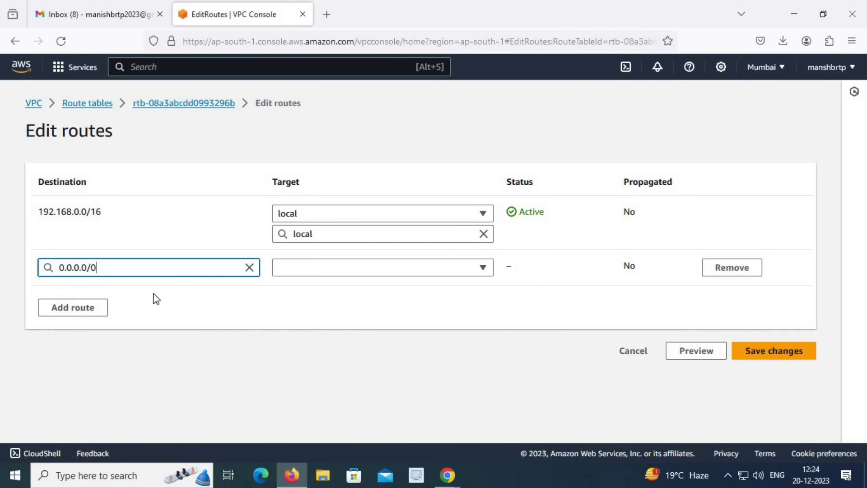
{"action": "left_click", "coordinate": [292, 270]}
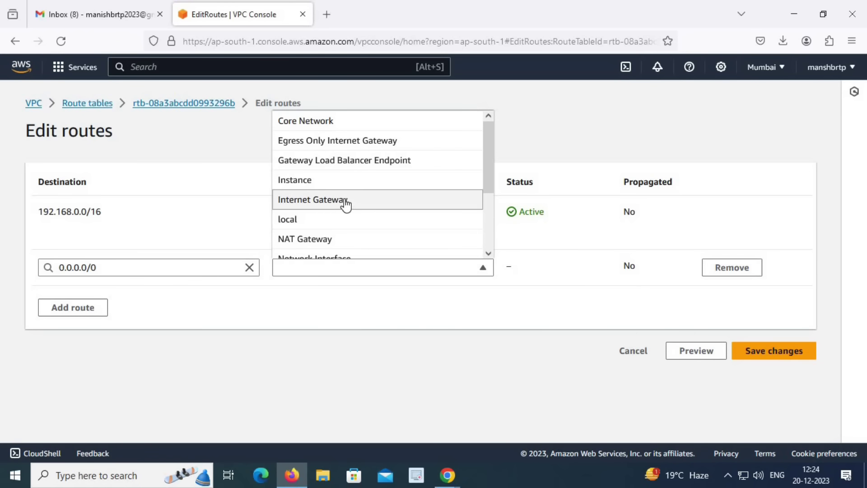
{"action": "left_click", "coordinate": [306, 202]}
{"action": "left_click", "coordinate": [330, 289]}
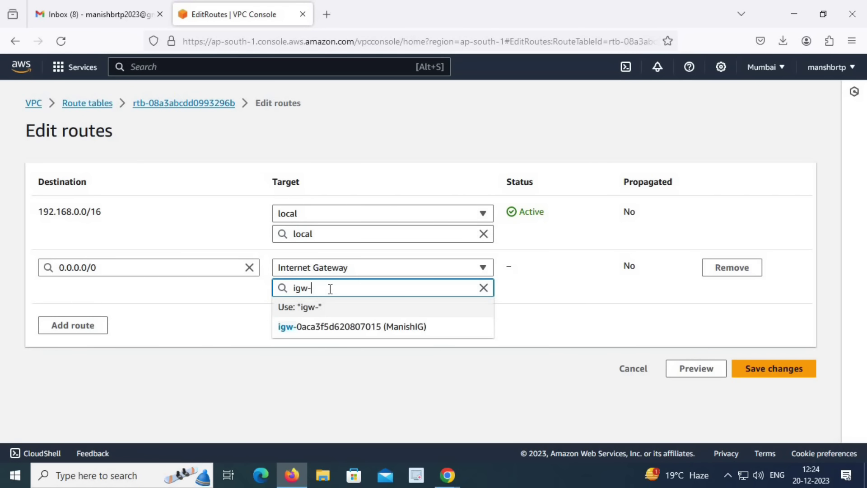
{"action": "left_click", "coordinate": [362, 330]}
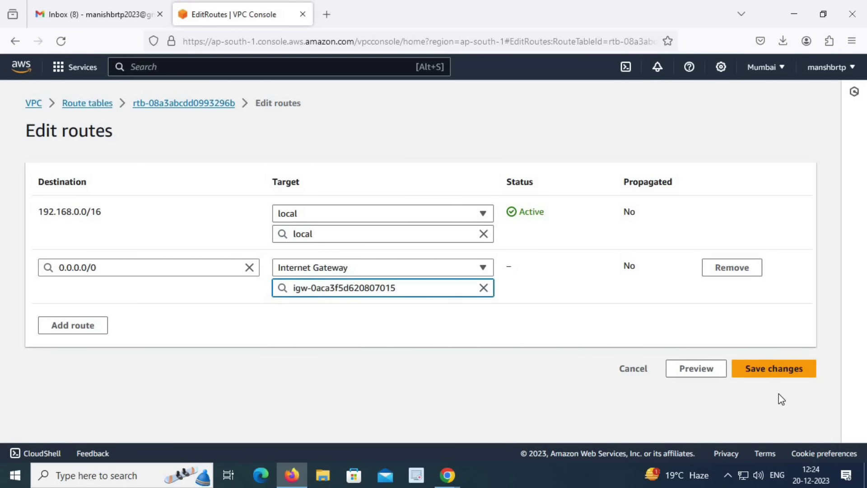
{"action": "left_click", "coordinate": [795, 375]}
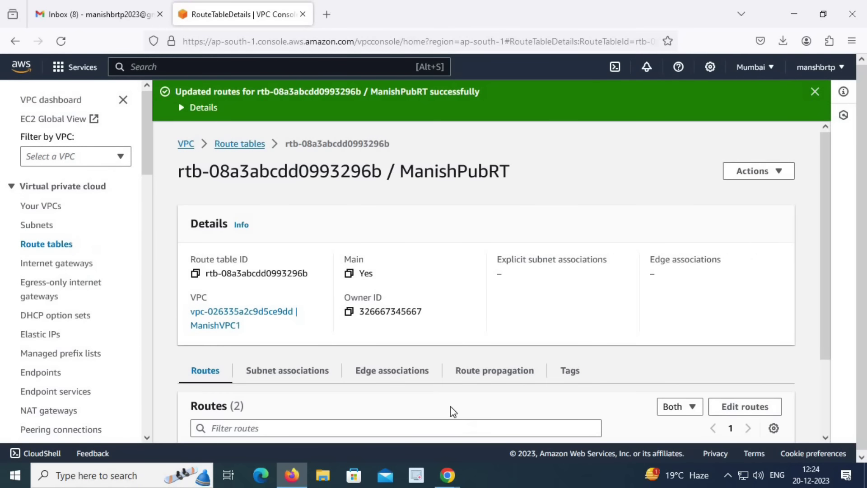
Associate ManishPubSubnet1 with the ManishPubRT route table and save the association
{"action": "scroll", "coordinate": [417, 382], "scroll_direction": "down", "scroll_amount": 2}
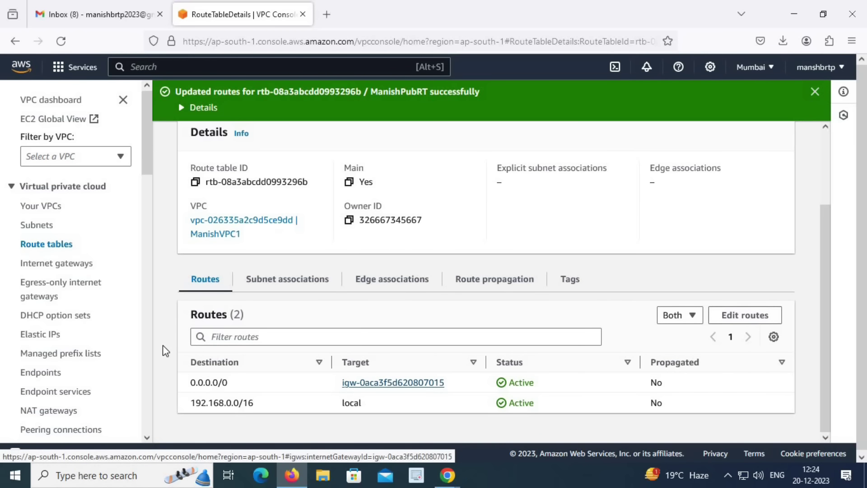
{"action": "left_click", "coordinate": [277, 289]}
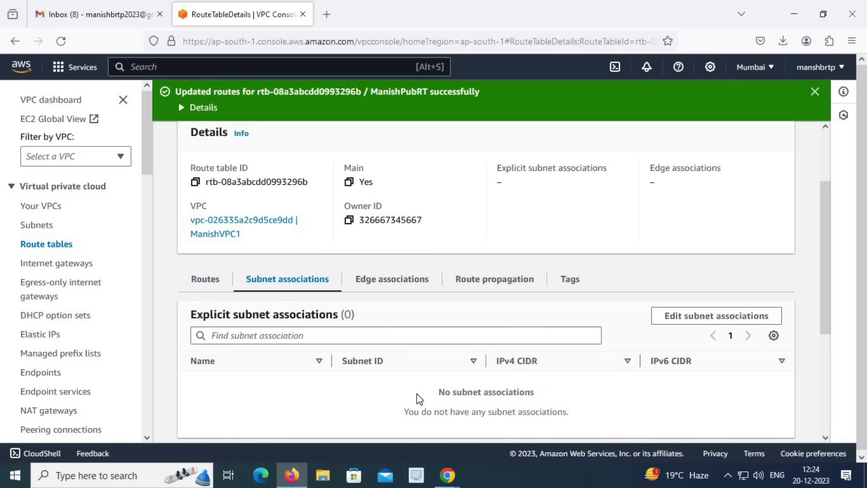
{"action": "left_click", "coordinate": [699, 319]}
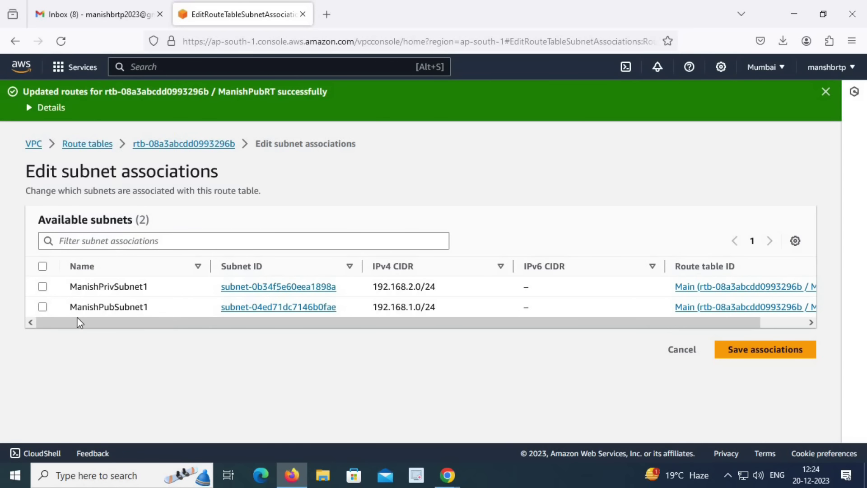
{"action": "left_click", "coordinate": [42, 307]}
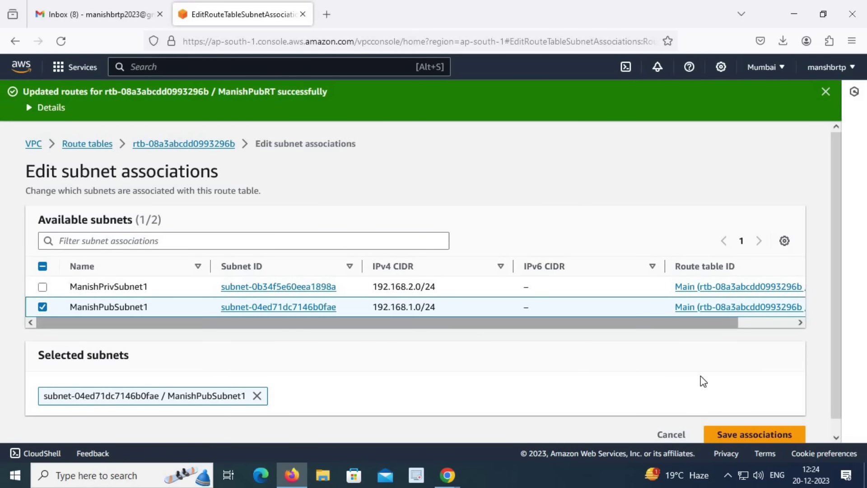
{"action": "left_click", "coordinate": [754, 434]}
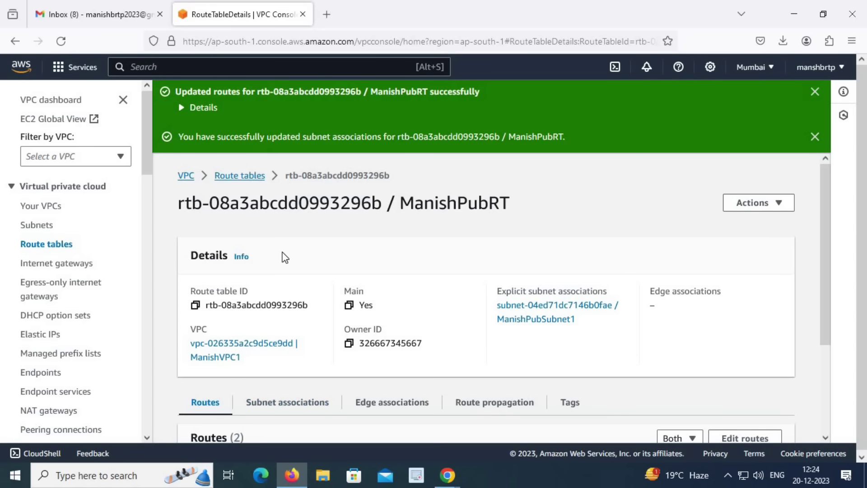
Start a new NAT gateway named ManishNATGW and place it in ManishPubSubnet1
{"action": "left_click", "coordinate": [66, 246]}
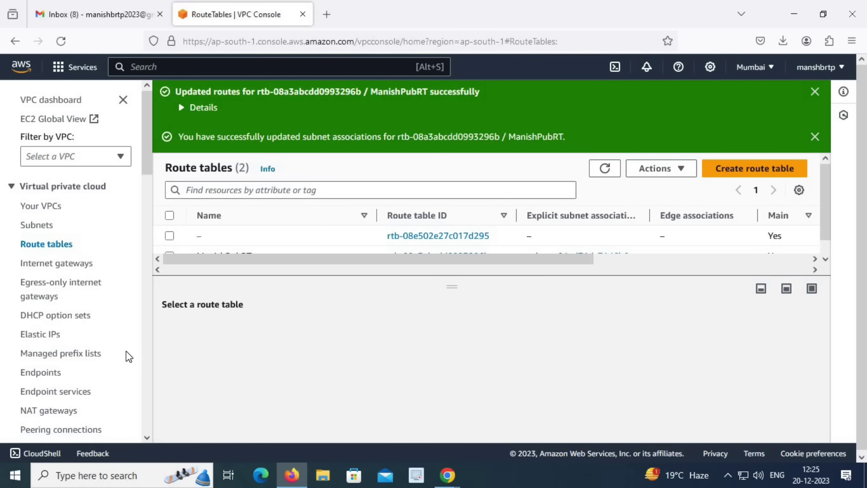
{"action": "scroll", "coordinate": [126, 351], "scroll_direction": "down", "scroll_amount": 2}
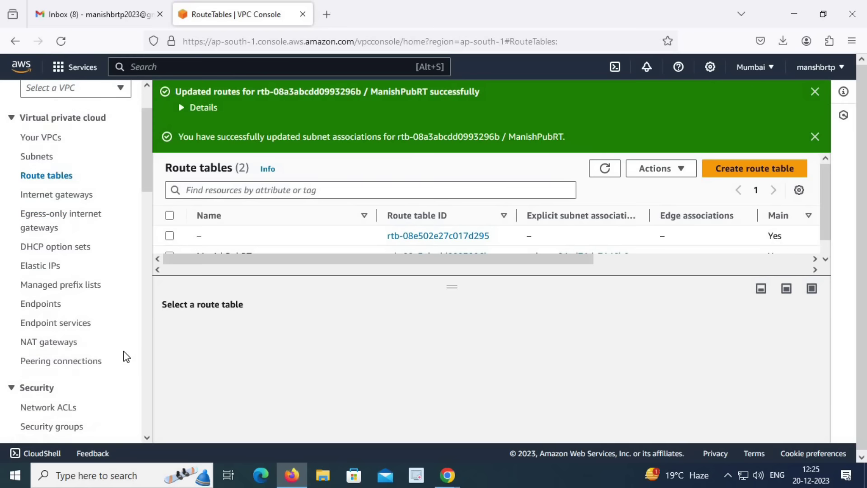
{"action": "left_click", "coordinate": [66, 348]}
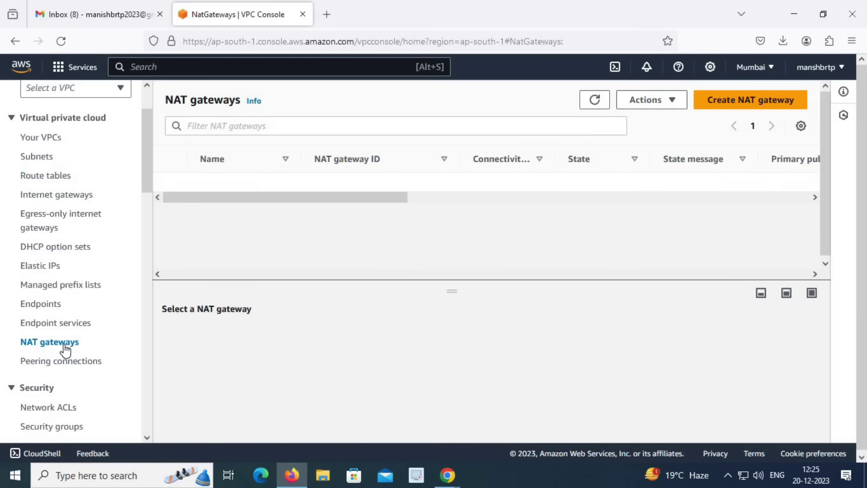
{"action": "left_click", "coordinate": [753, 99]}
{"action": "left_click", "coordinate": [133, 272]}
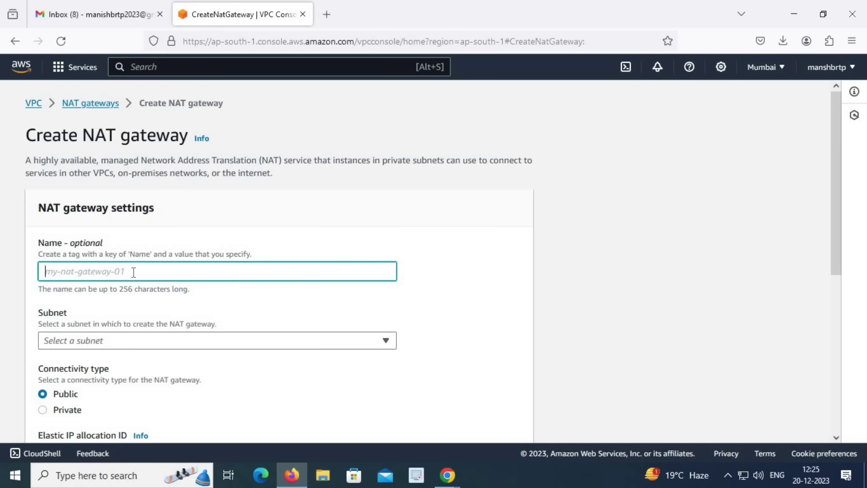
{"action": "type", "text": "Manish"}
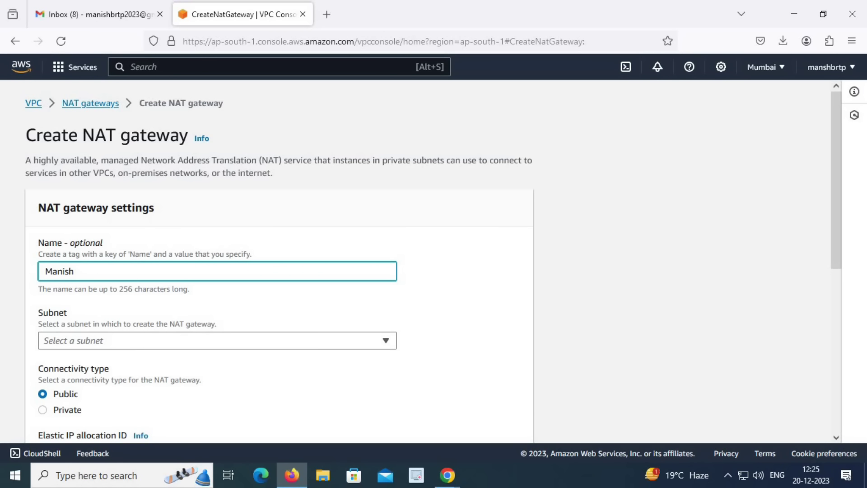
{"action": "type", "text": "NATGW"}
{"action": "scroll", "coordinate": [256, 319], "scroll_direction": "down", "scroll_amount": 3}
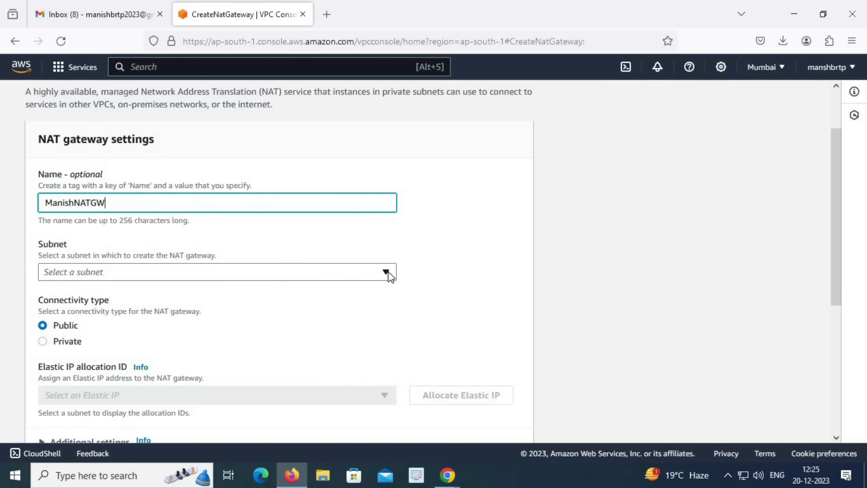
{"action": "left_click", "coordinate": [388, 276]}
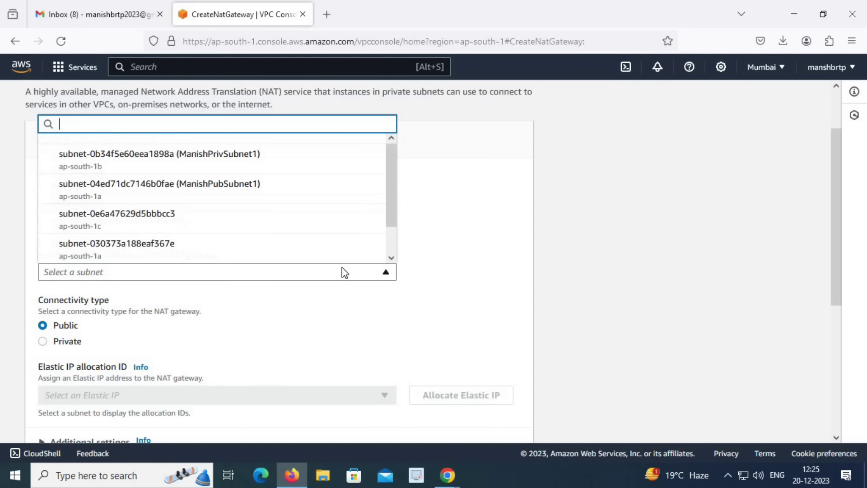
{"action": "left_click", "coordinate": [243, 190]}
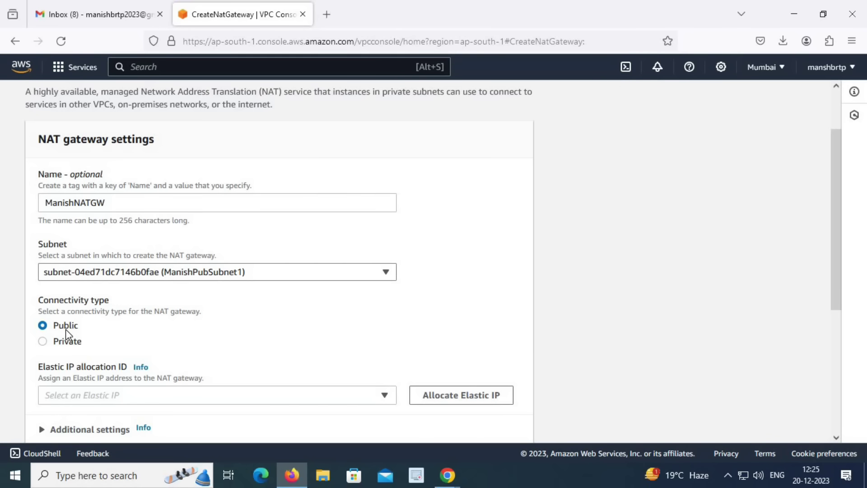
Allocate an Elastic IP to the NAT gateway, keep its connectivity type public and create it
{"action": "scroll", "coordinate": [290, 325], "scroll_direction": "down", "scroll_amount": 3}
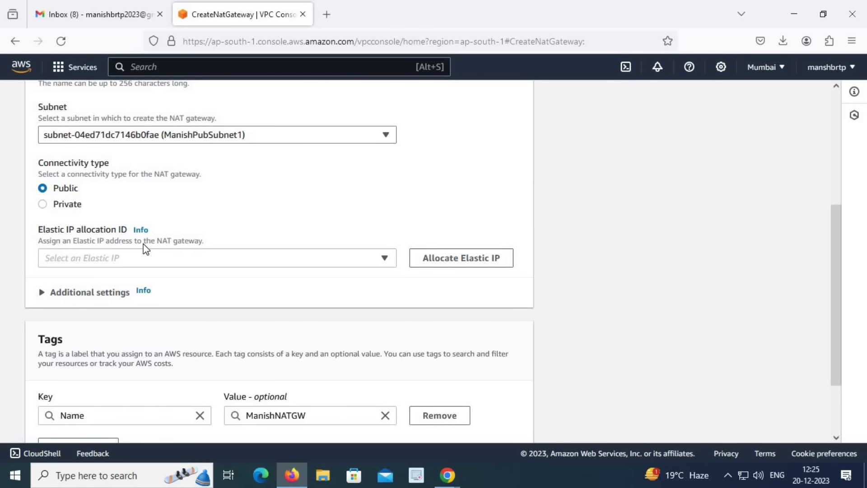
{"action": "left_click", "coordinate": [481, 262]}
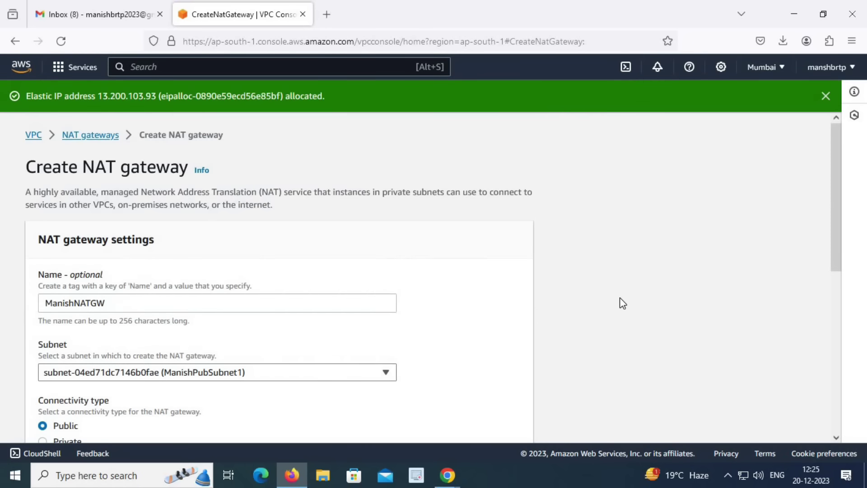
{"action": "scroll", "coordinate": [620, 297], "scroll_direction": "down", "scroll_amount": 3}
{"action": "scroll", "coordinate": [620, 297], "scroll_direction": "down", "scroll_amount": 2}
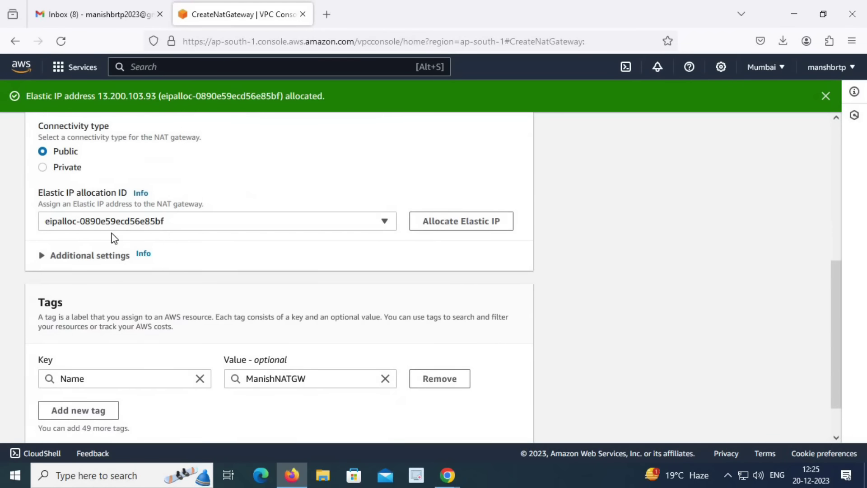
{"action": "left_click", "coordinate": [81, 261]}
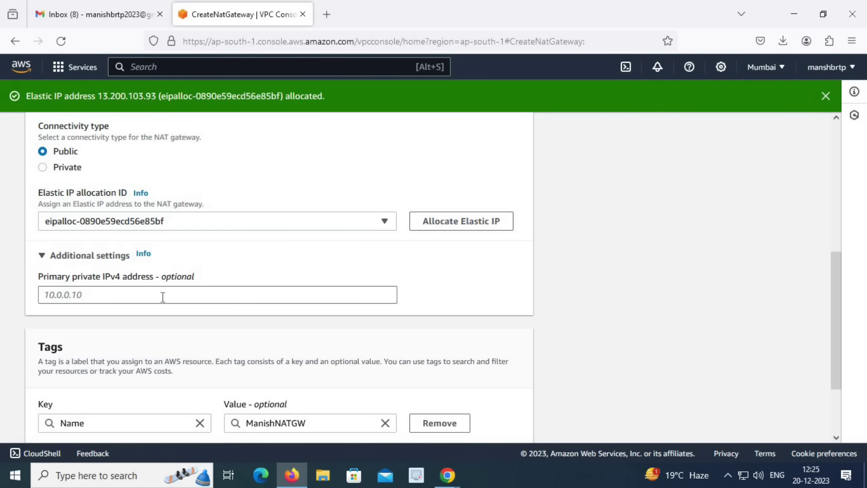
{"action": "left_click", "coordinate": [41, 255]}
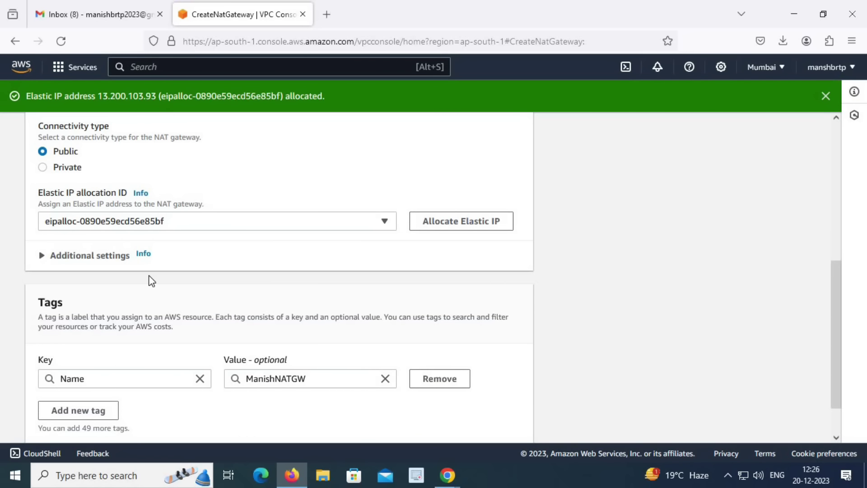
{"action": "scroll", "coordinate": [155, 282], "scroll_direction": "down", "scroll_amount": 2}
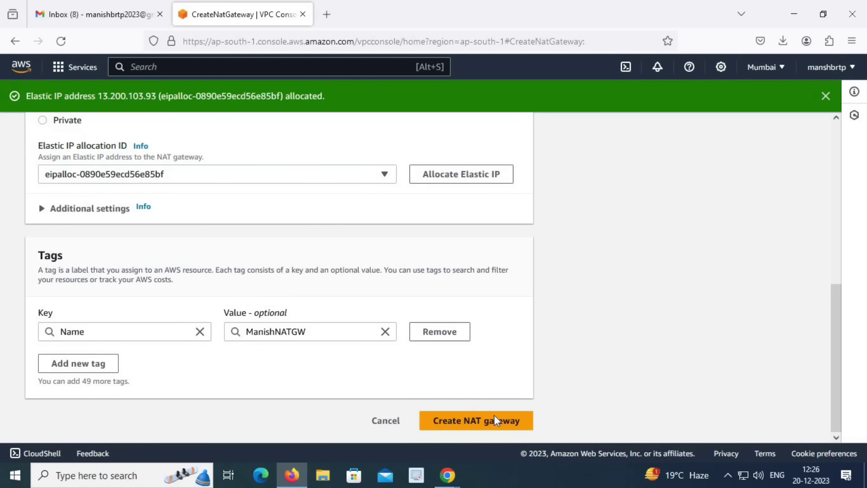
{"action": "left_click", "coordinate": [498, 426]}
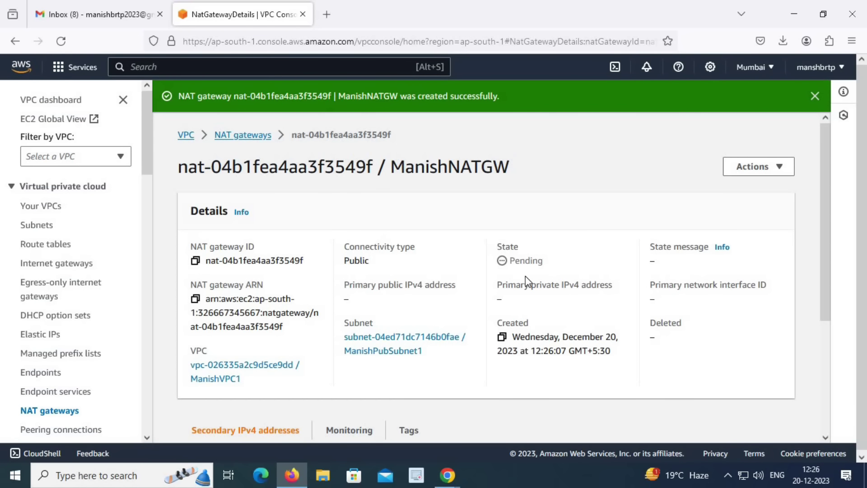
Create a route table named ManishPrivRT in ManishVPC1
{"action": "left_click", "coordinate": [260, 136]}
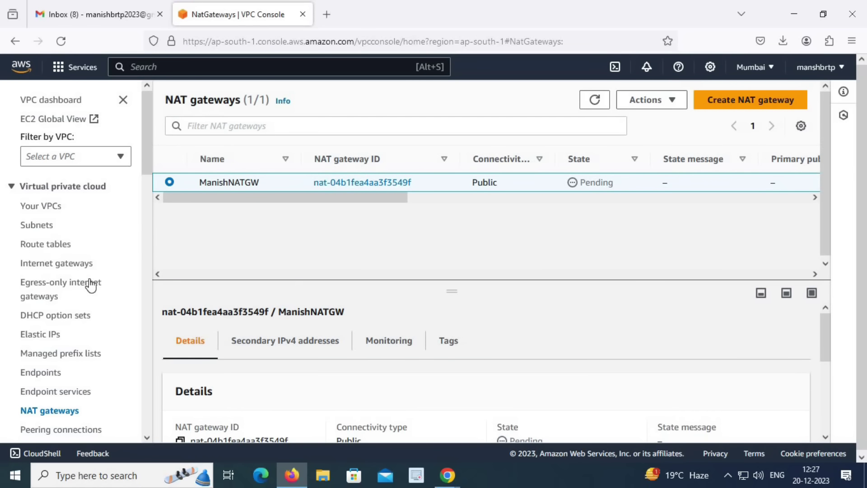
{"action": "left_click", "coordinate": [45, 246]}
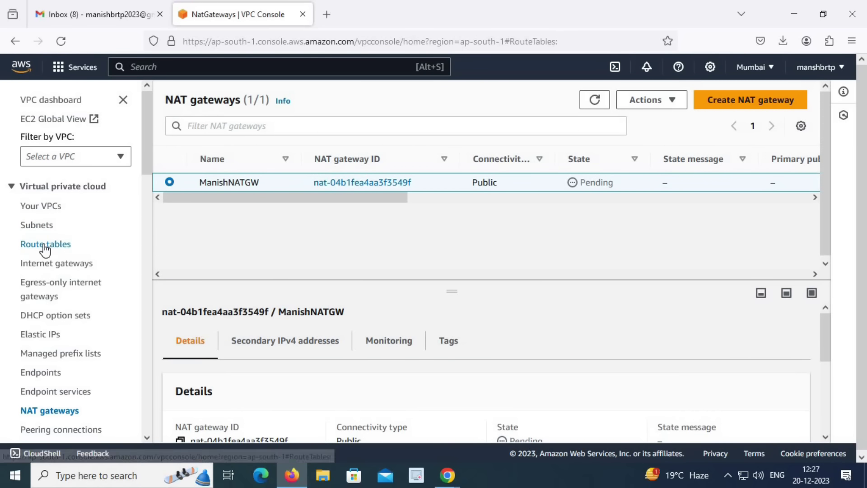
{"action": "left_click", "coordinate": [753, 104]}
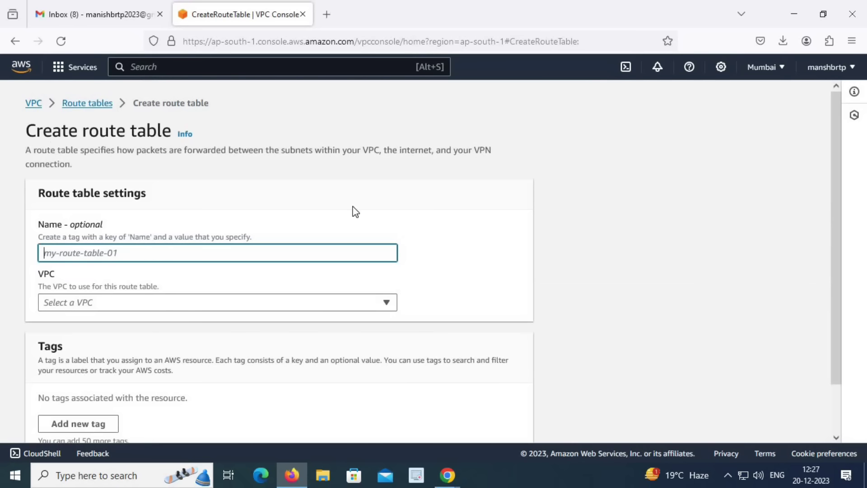
{"action": "type", "text": "Mani"}
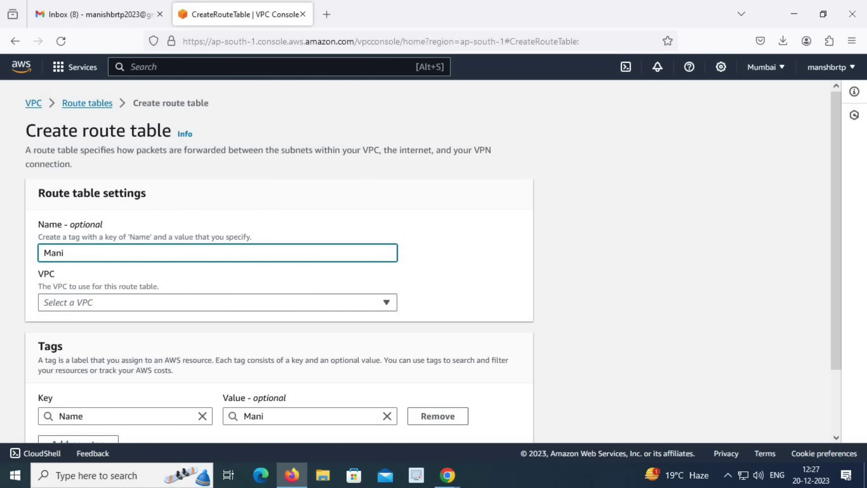
{"action": "type", "text": "shPrivRT"}
{"action": "left_click", "coordinate": [239, 302]}
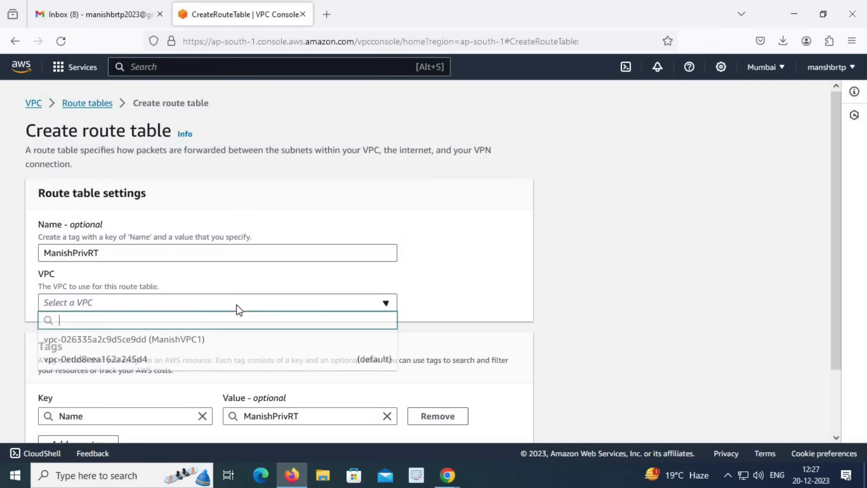
{"action": "left_click", "coordinate": [180, 340]}
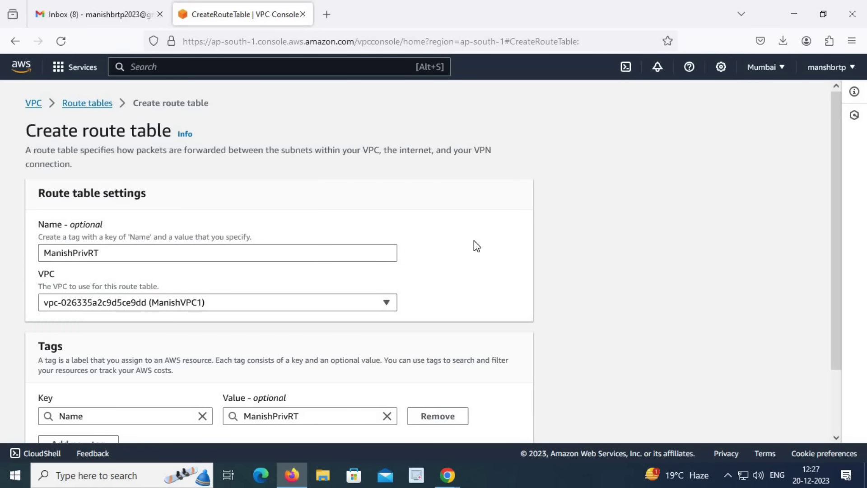
{"action": "scroll", "coordinate": [475, 242], "scroll_direction": "down", "scroll_amount": 2}
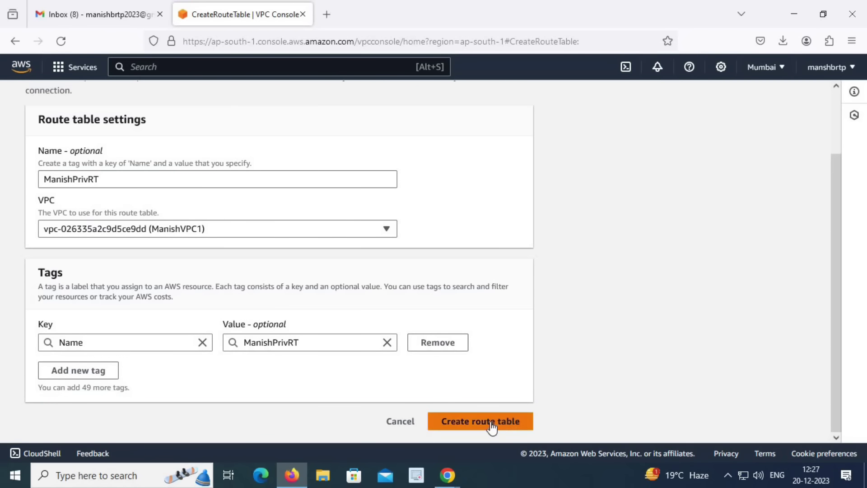
{"action": "left_click", "coordinate": [492, 421]}
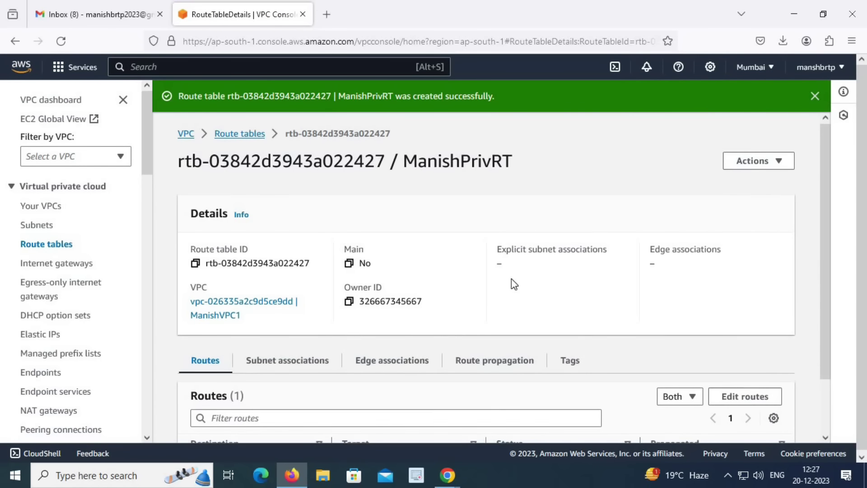
Add a route to ManishPrivRT with destination 0.0.0.0/0 and the ManishNATGW NAT gateway as target, and save it
{"action": "scroll", "coordinate": [424, 325], "scroll_direction": "down", "scroll_amount": 2}
{"action": "left_click", "coordinate": [767, 337]}
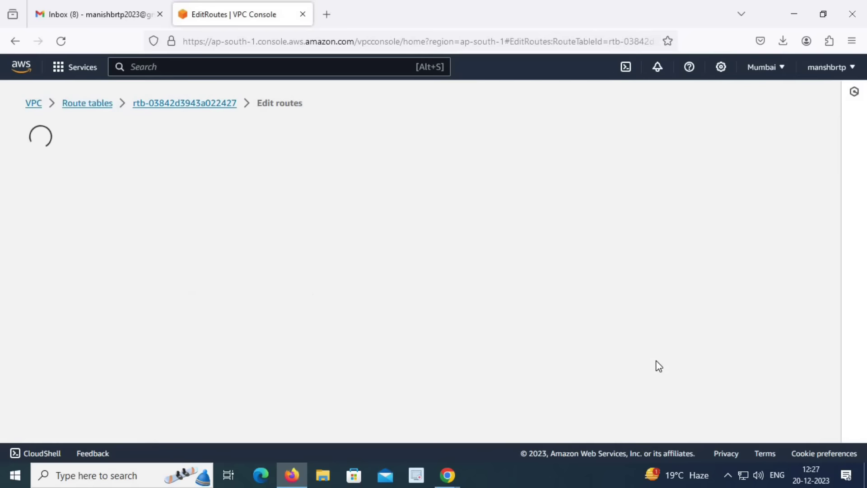
{"action": "left_click", "coordinate": [78, 276]}
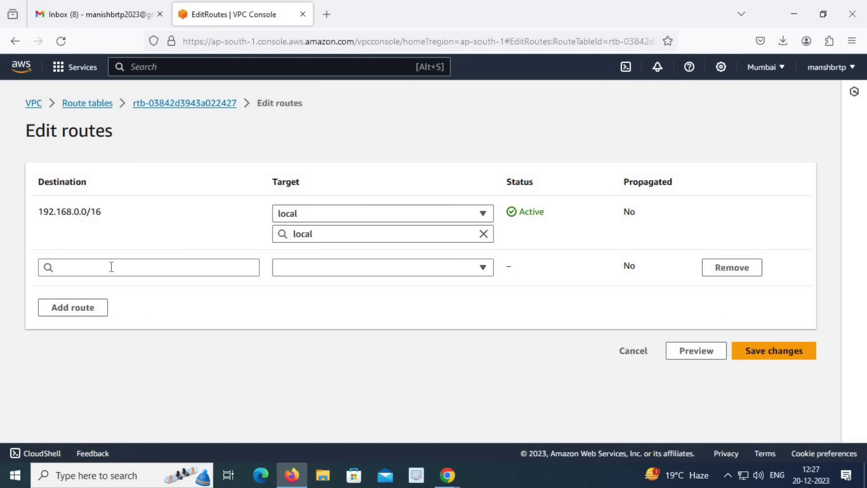
{"action": "left_click", "coordinate": [111, 267]}
{"action": "type", "text": "0.0.0.0"}
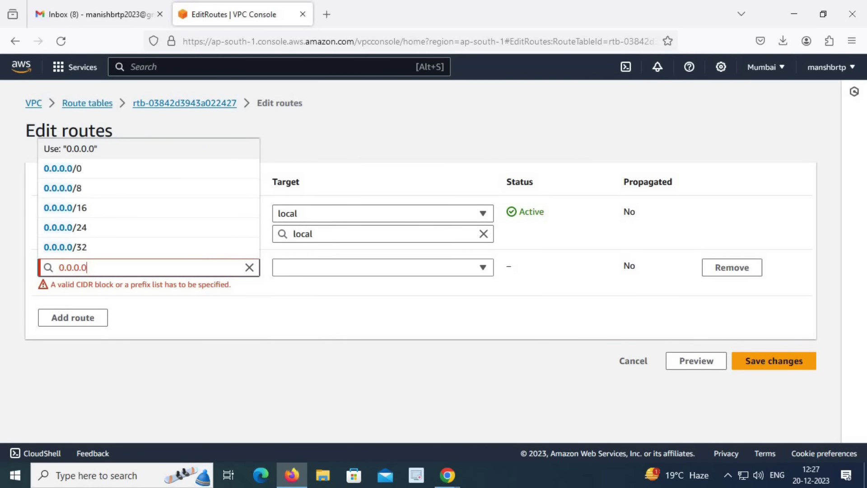
{"action": "left_click", "coordinate": [72, 168]}
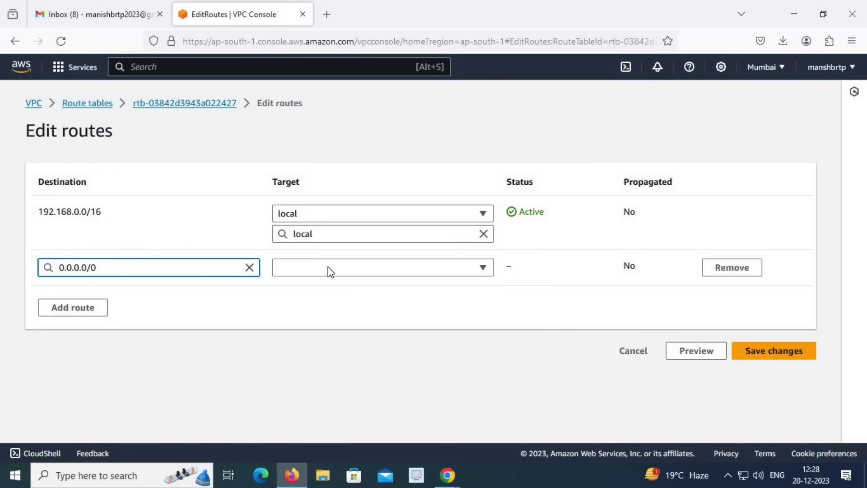
{"action": "left_click", "coordinate": [328, 266]}
{"action": "left_click", "coordinate": [351, 239]}
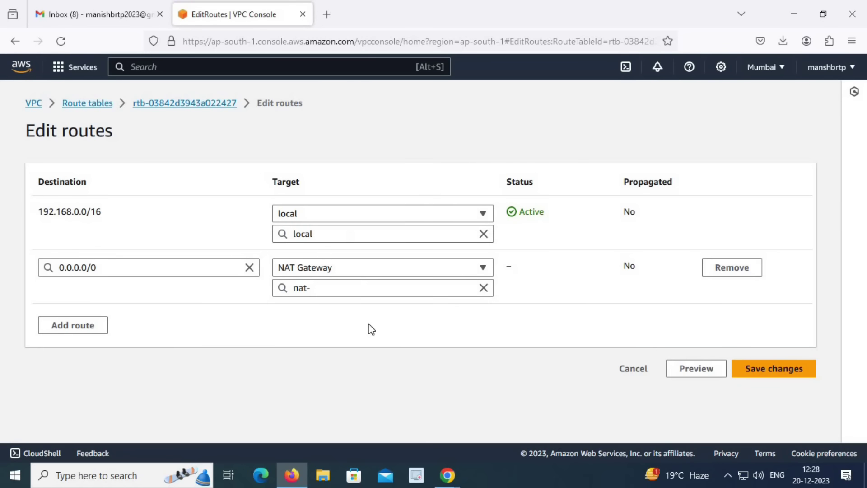
{"action": "left_click", "coordinate": [365, 289]}
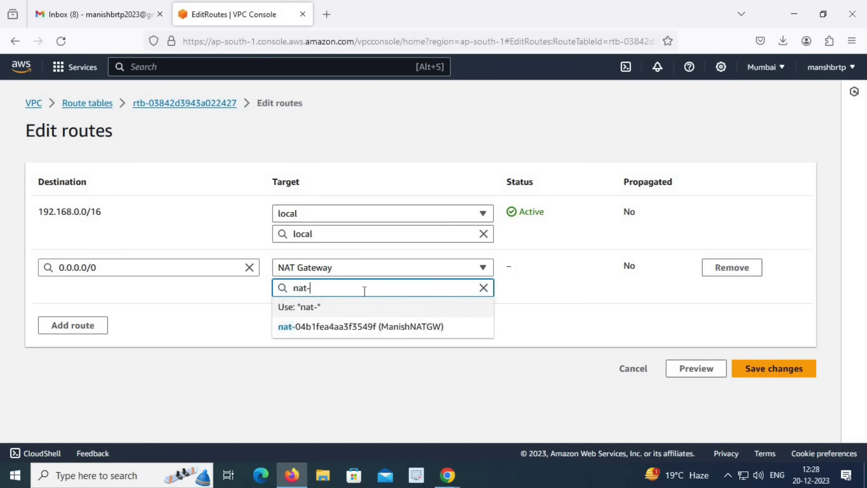
{"action": "left_click", "coordinate": [362, 330]}
{"action": "left_click", "coordinate": [766, 372]}
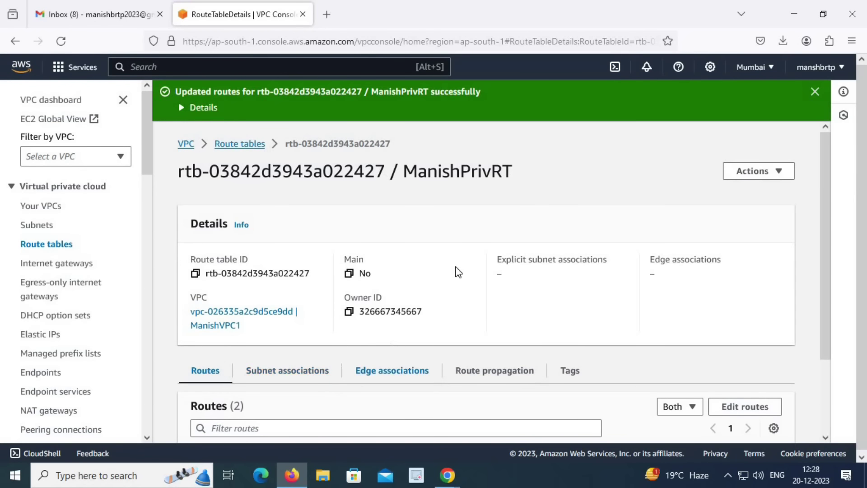
Associate ManishPrivSubnet1 with the ManishPrivRT route table and save the association
{"action": "scroll", "coordinate": [513, 333], "scroll_direction": "down", "scroll_amount": 2}
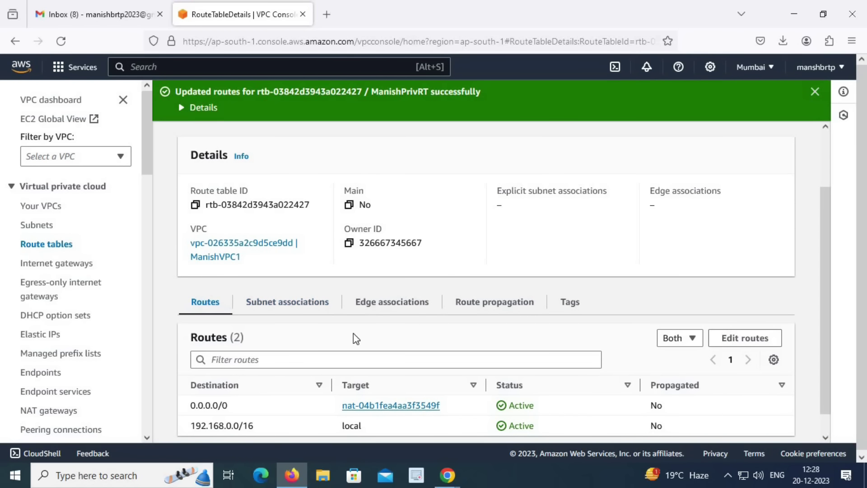
{"action": "left_click", "coordinate": [307, 307]}
{"action": "left_click", "coordinate": [718, 338]}
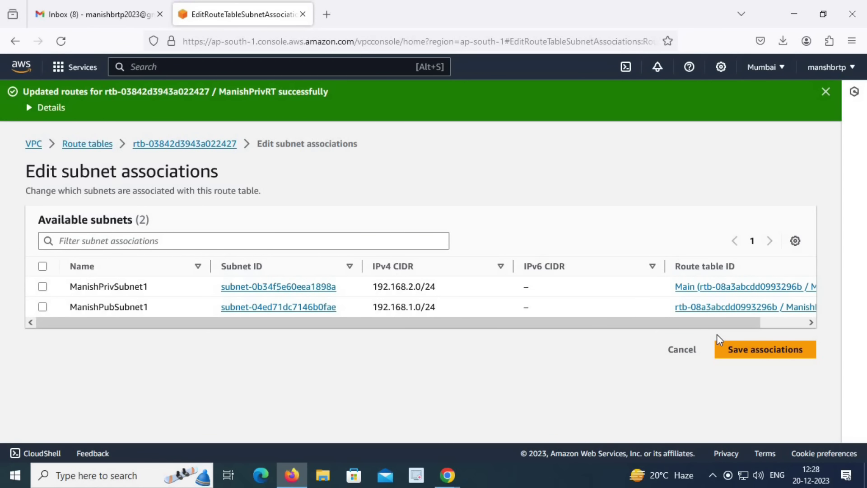
{"action": "left_click", "coordinate": [43, 287]}
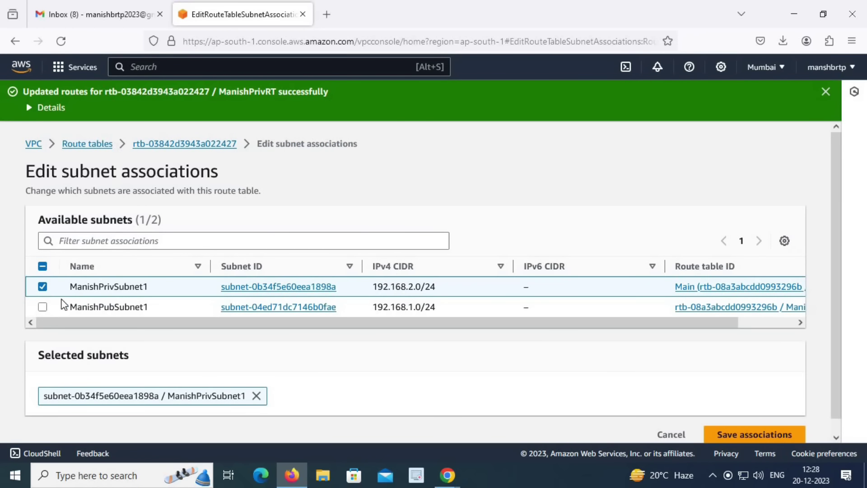
{"action": "left_click", "coordinate": [756, 432]}
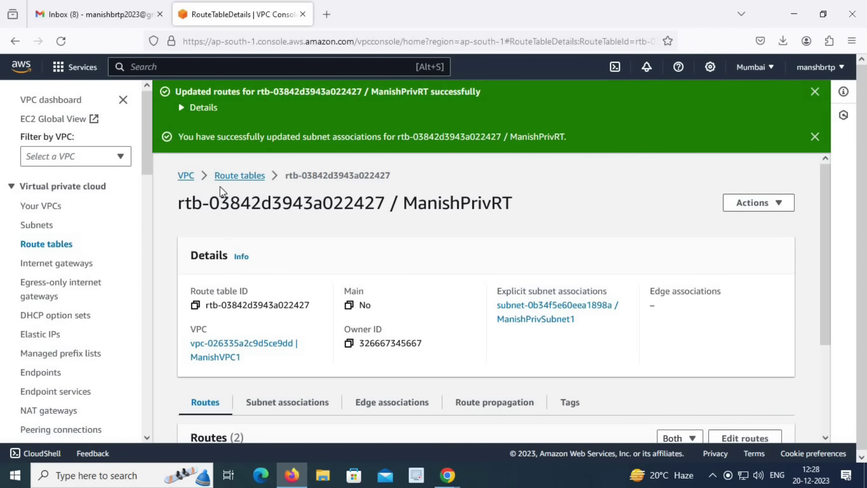
Check ManishPrivRT's routes and subnet associations, and the state and primary public IP address of ManishNATGW
{"action": "scroll", "coordinate": [443, 359], "scroll_direction": "down", "scroll_amount": 3}
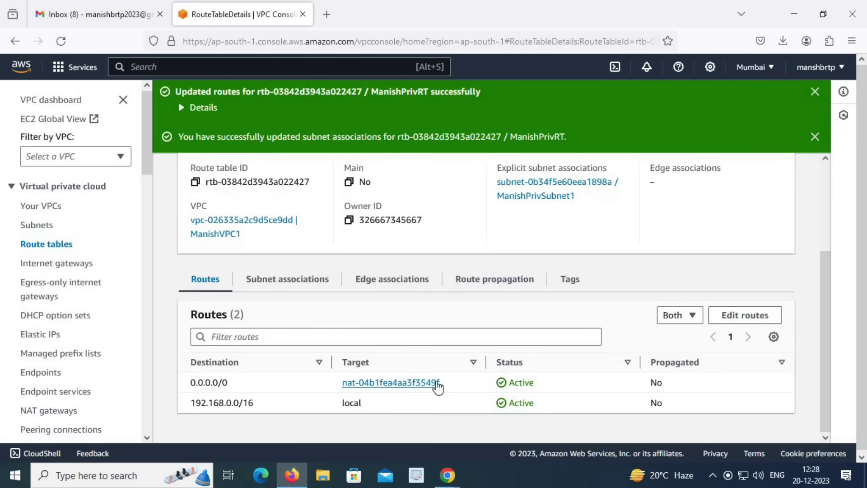
{"action": "left_click", "coordinate": [287, 280]}
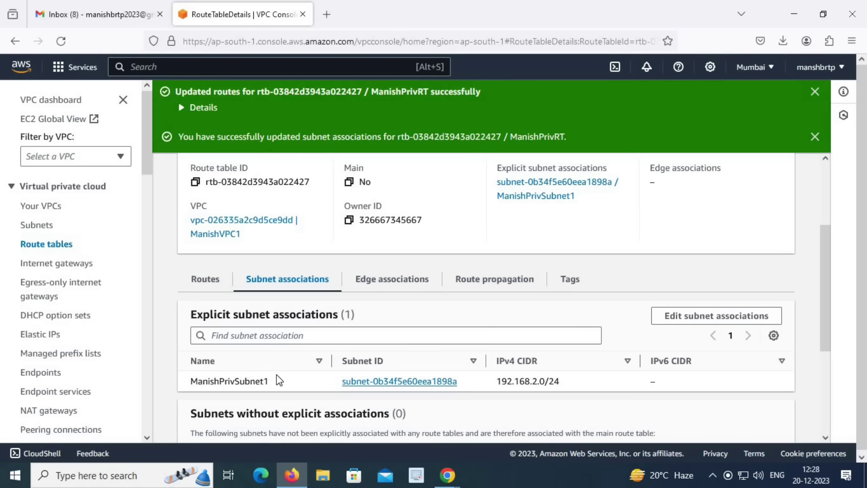
{"action": "scroll", "coordinate": [96, 333], "scroll_direction": "down", "scroll_amount": 2}
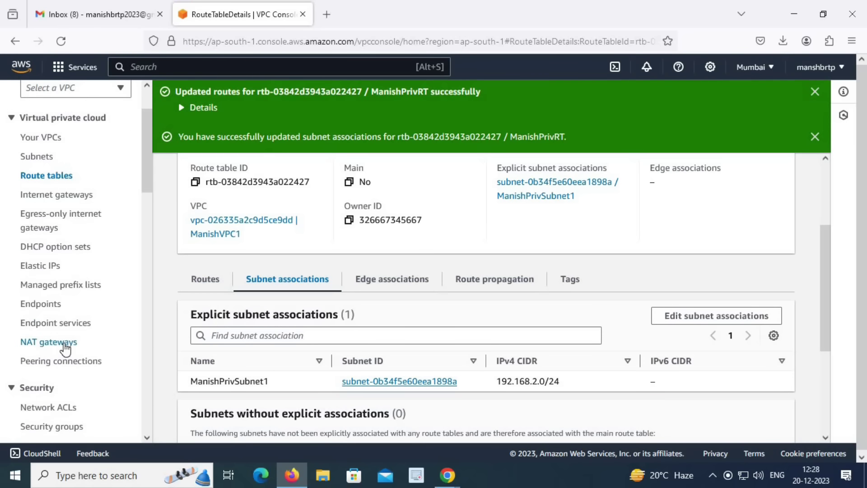
{"action": "left_click", "coordinate": [63, 342]}
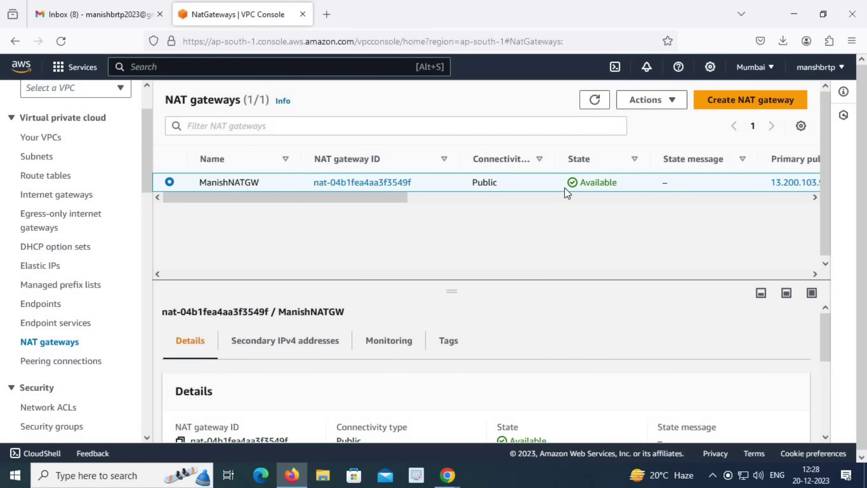
{"action": "left_click_drag", "start_coordinate": [388, 200], "coordinate": [474, 208]}
{"action": "left_click_drag", "start_coordinate": [630, 182], "coordinate": [568, 186]}
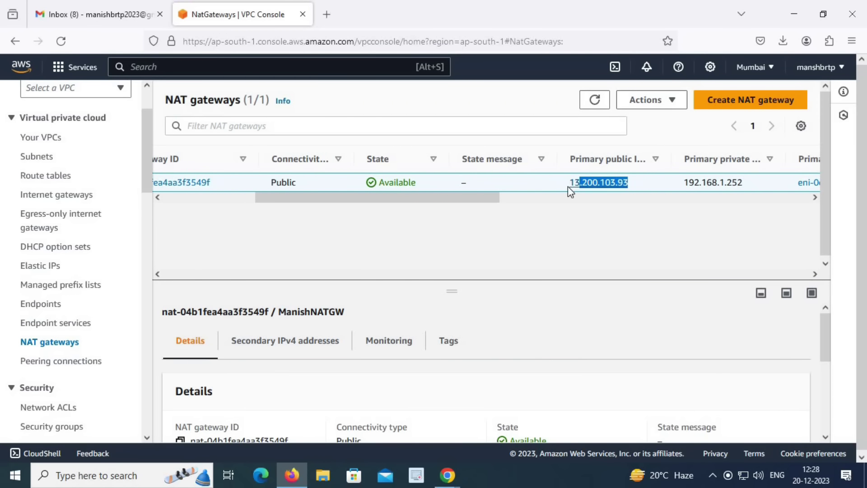